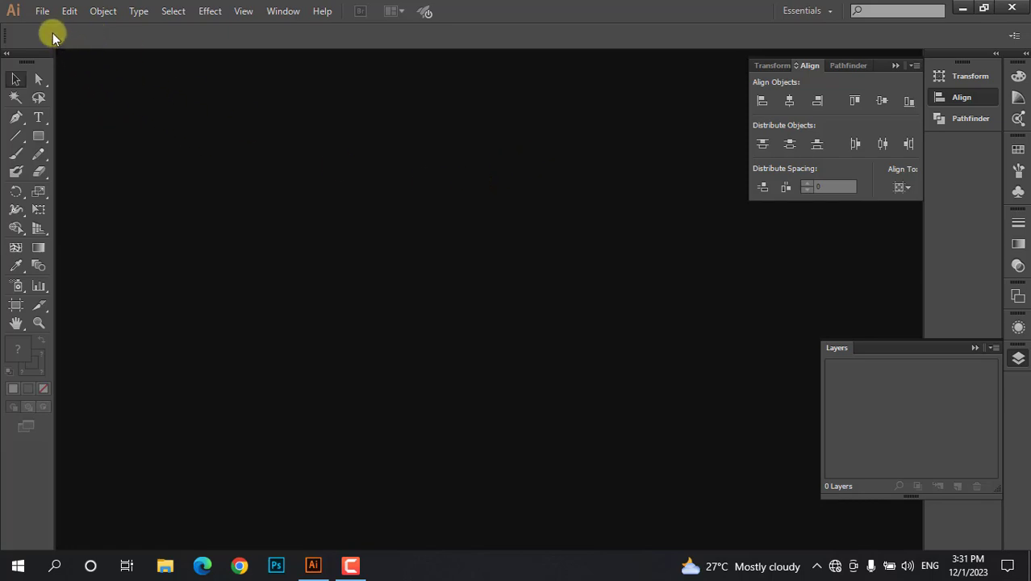
Set up a new document with the Web profile, 2000 px wide and 2000 px high.
click(42, 13)
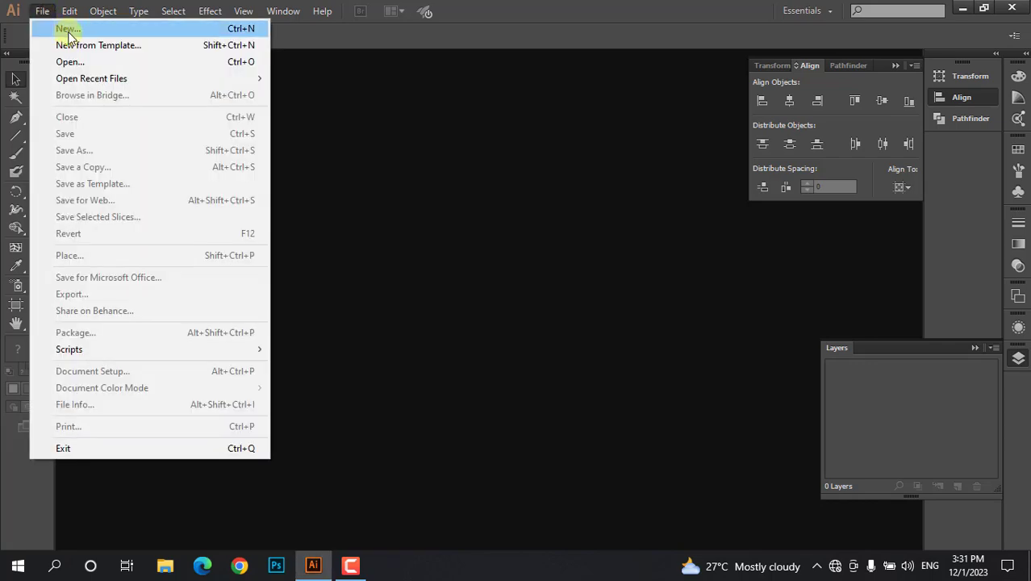
click(69, 32)
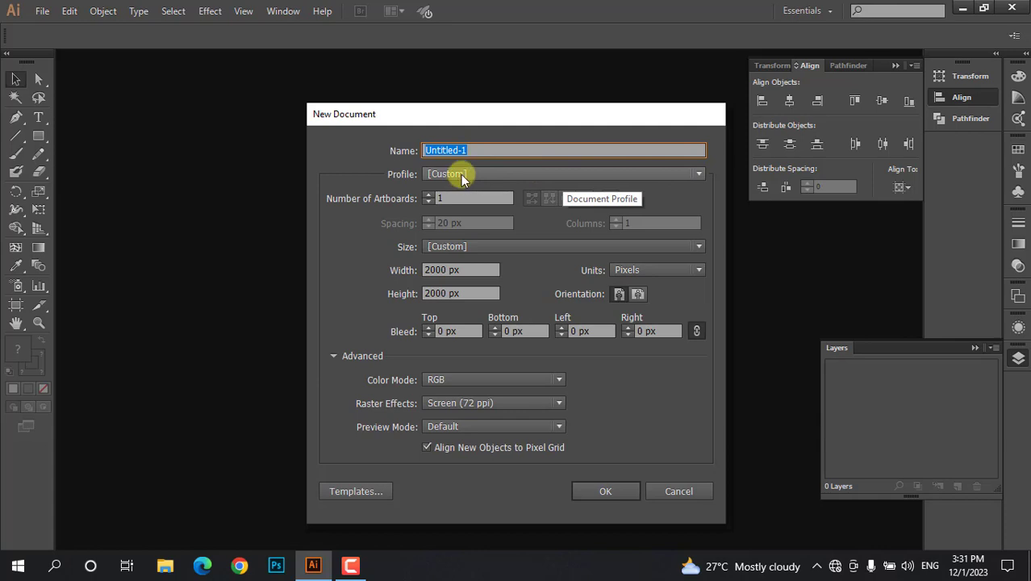
click(461, 174)
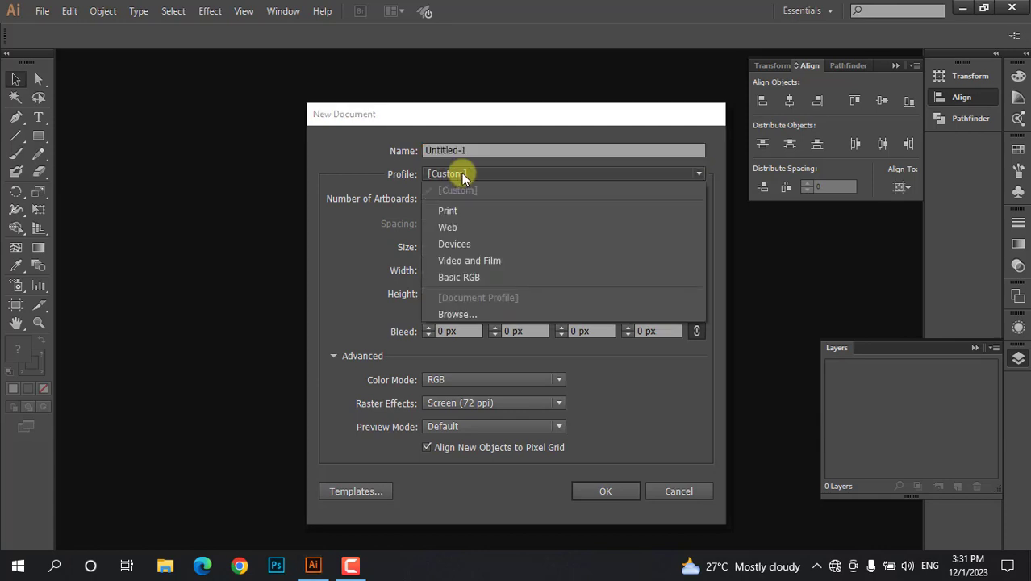
click(460, 230)
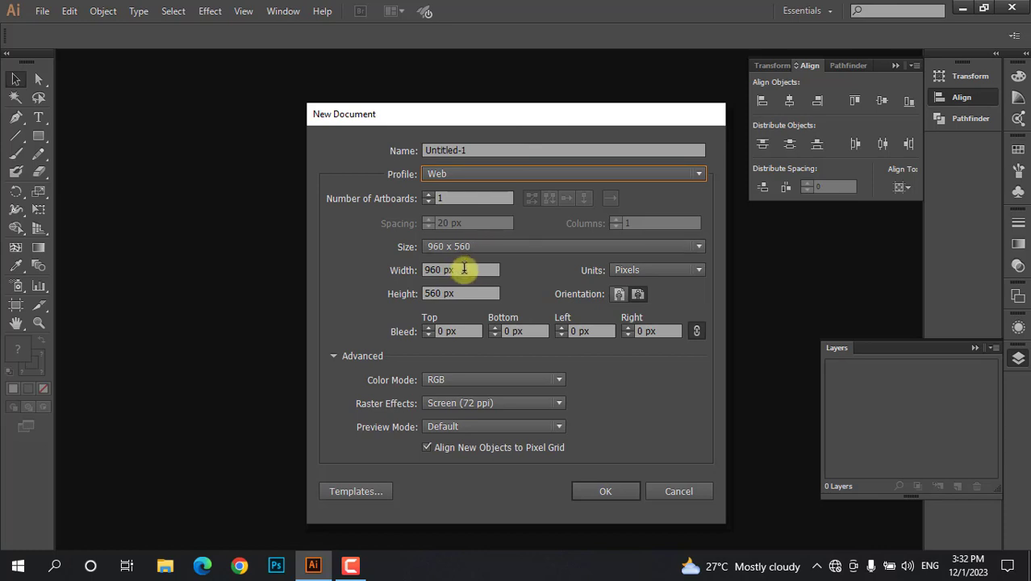
drag(464, 270, 341, 270)
text(2000)
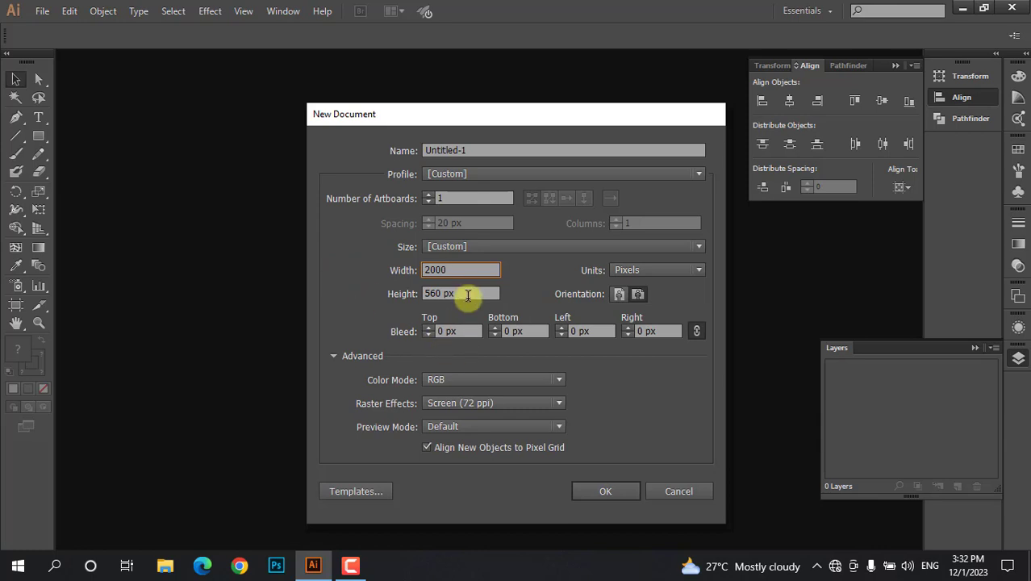
drag(468, 296, 356, 295)
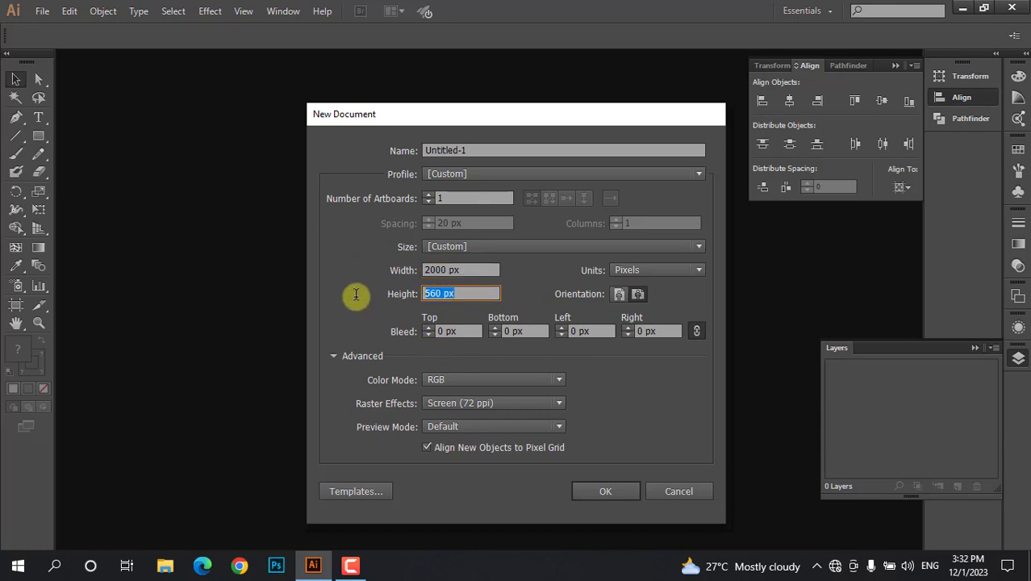
text(2000)
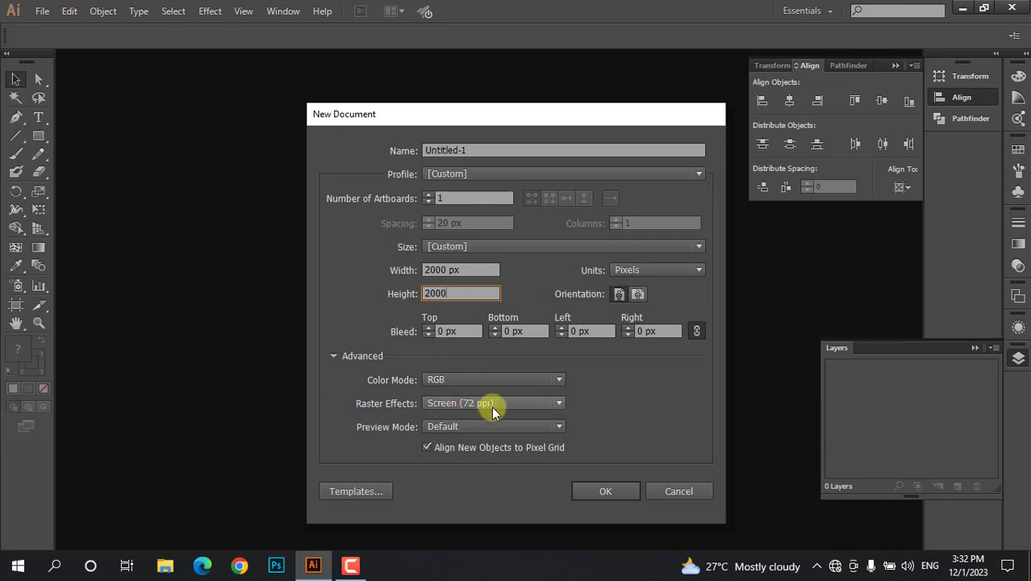
Turn off aligning new objects to the pixel grid, keep raster effects at Screen (72 ppi), and create the document.
click(556, 405)
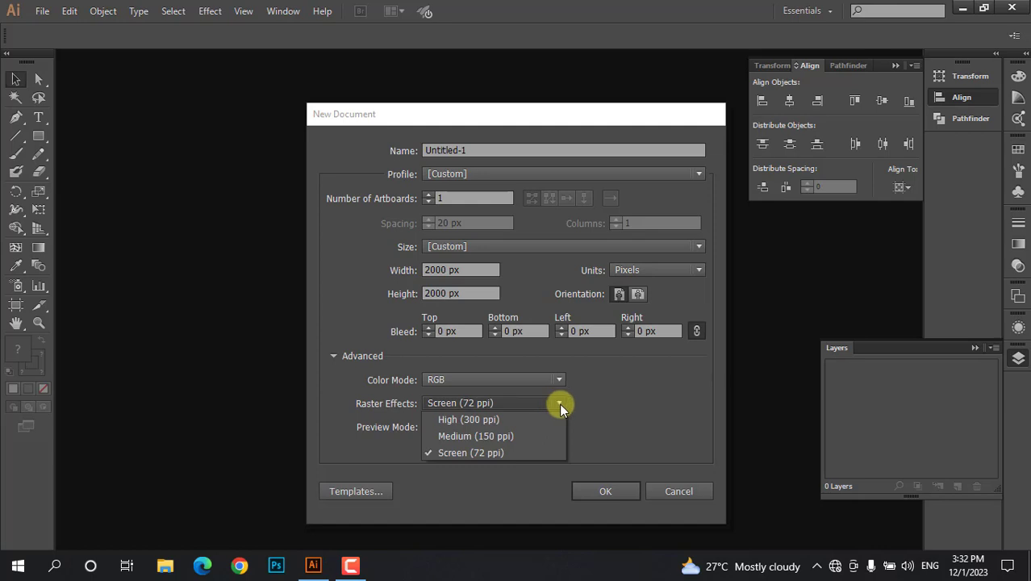
click(560, 406)
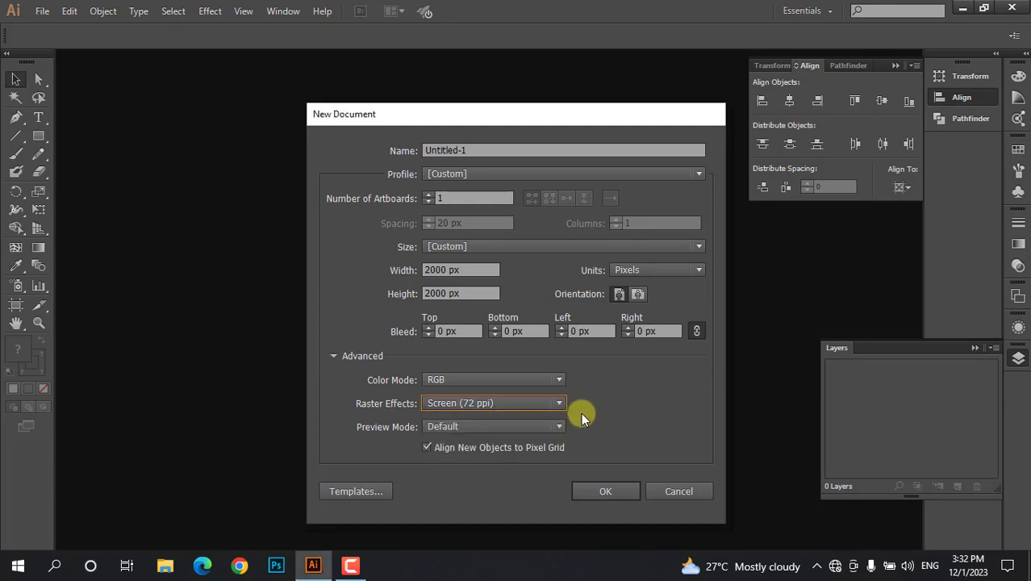
click(426, 449)
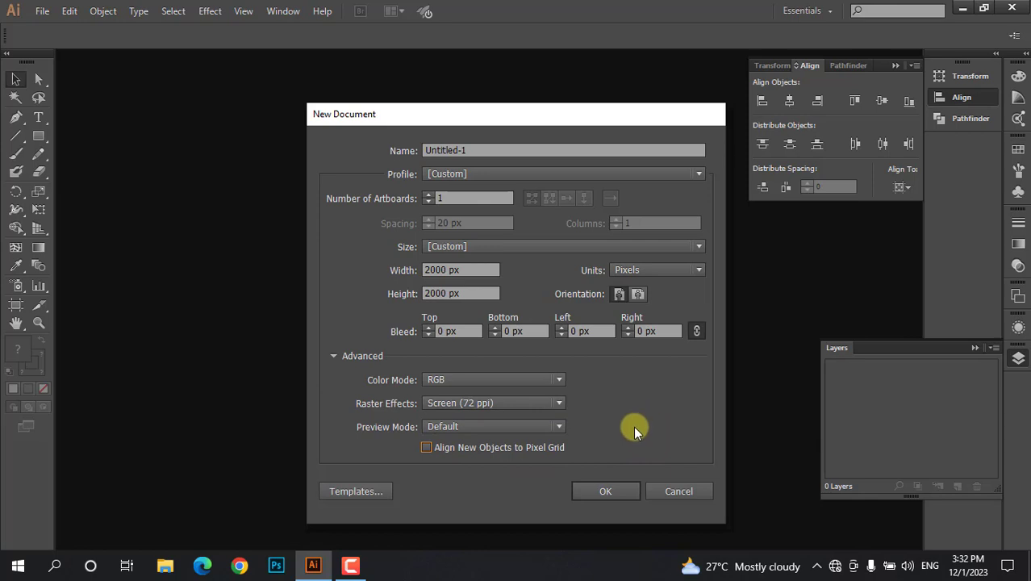
click(605, 494)
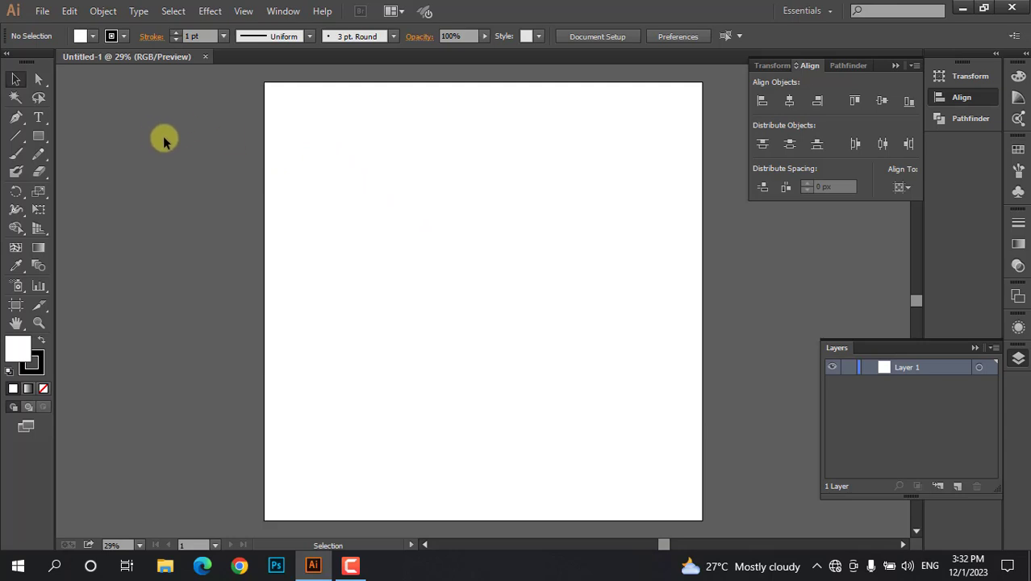
Create a 2000 × 2000 px rectangle as the background.
click(38, 139)
click(428, 234)
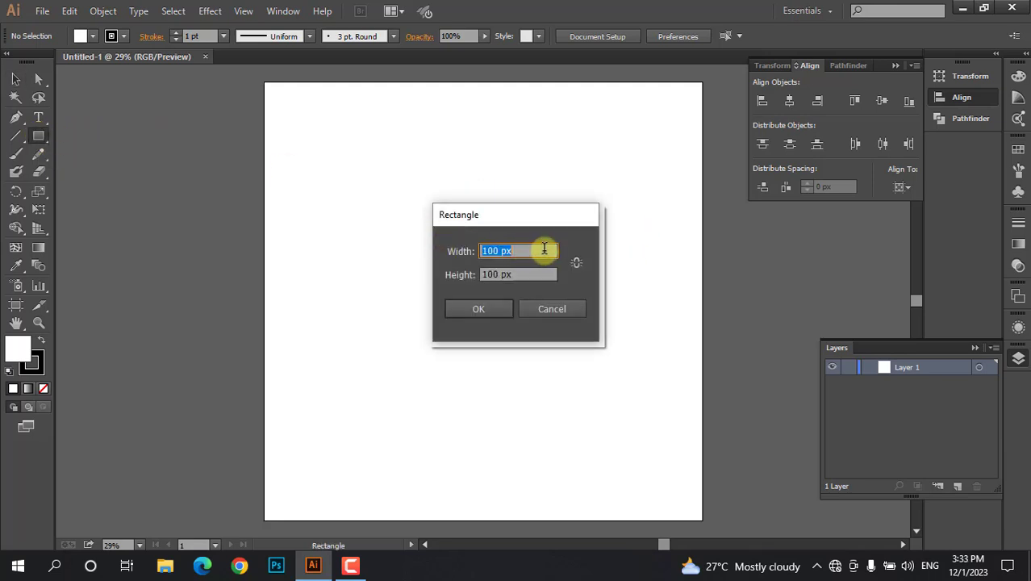
text(2000)
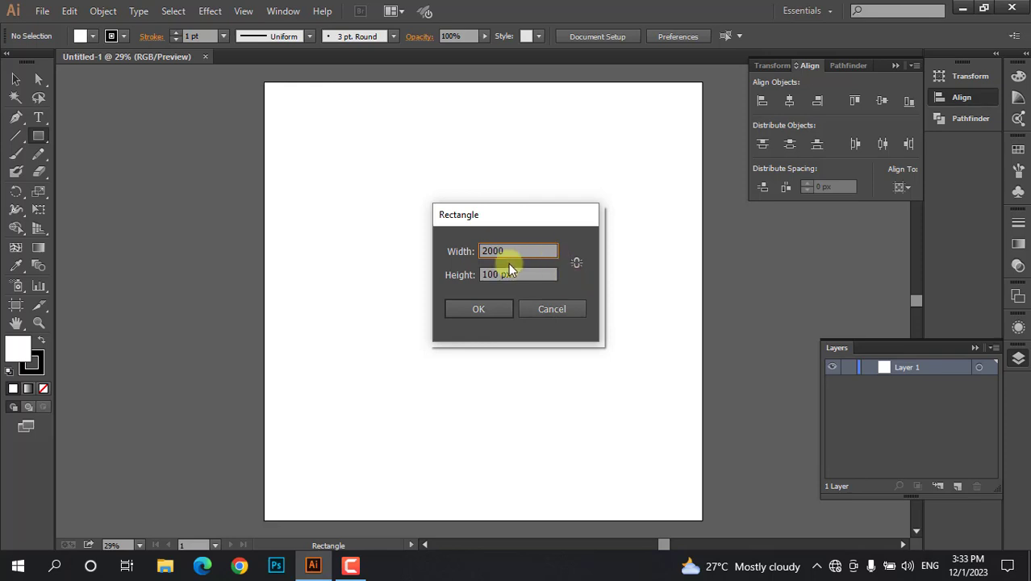
click(519, 275)
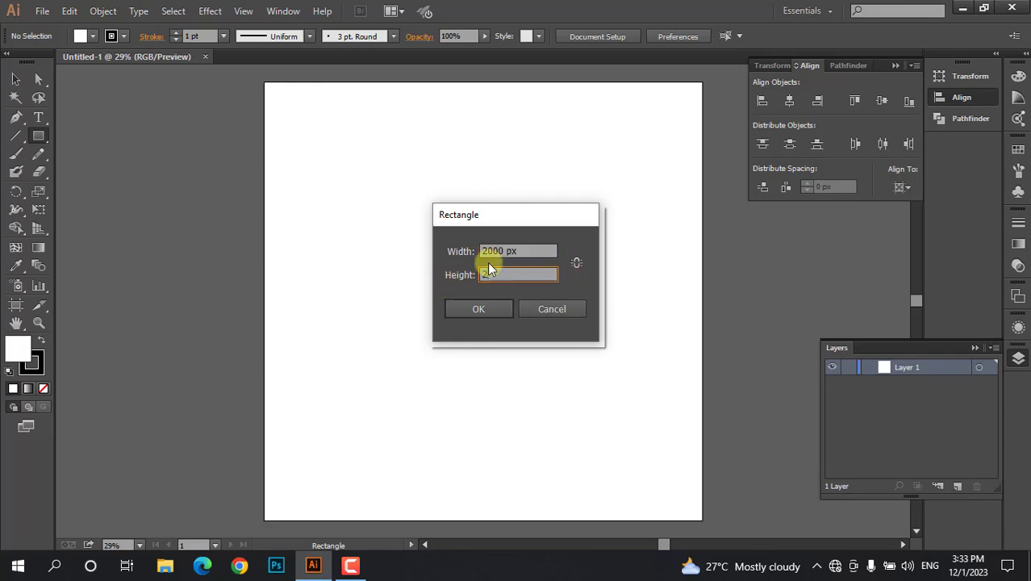
text(2000)
click(475, 308)
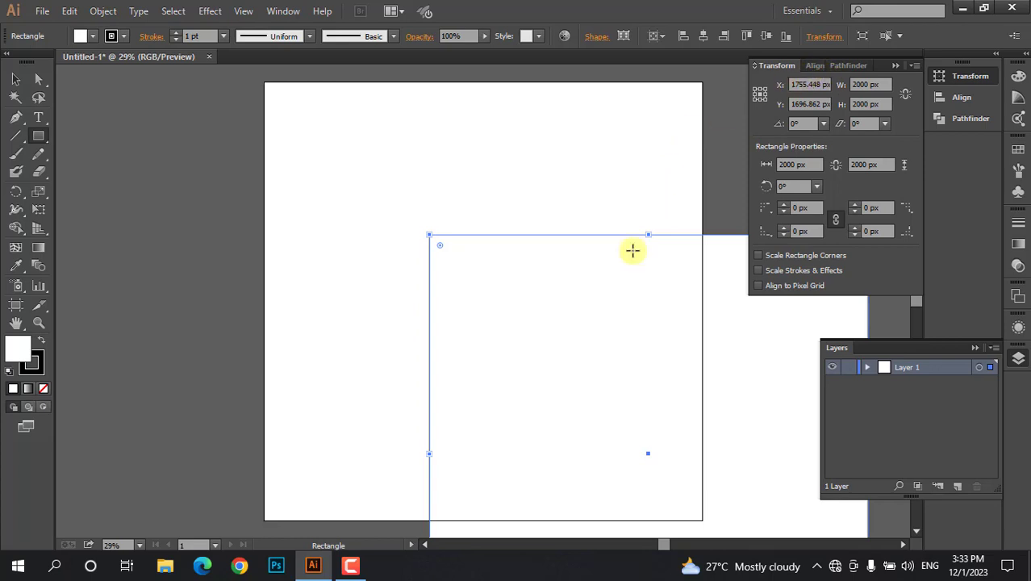
Center the background rectangle horizontally and vertically, with alignment set to the artboard.
click(816, 65)
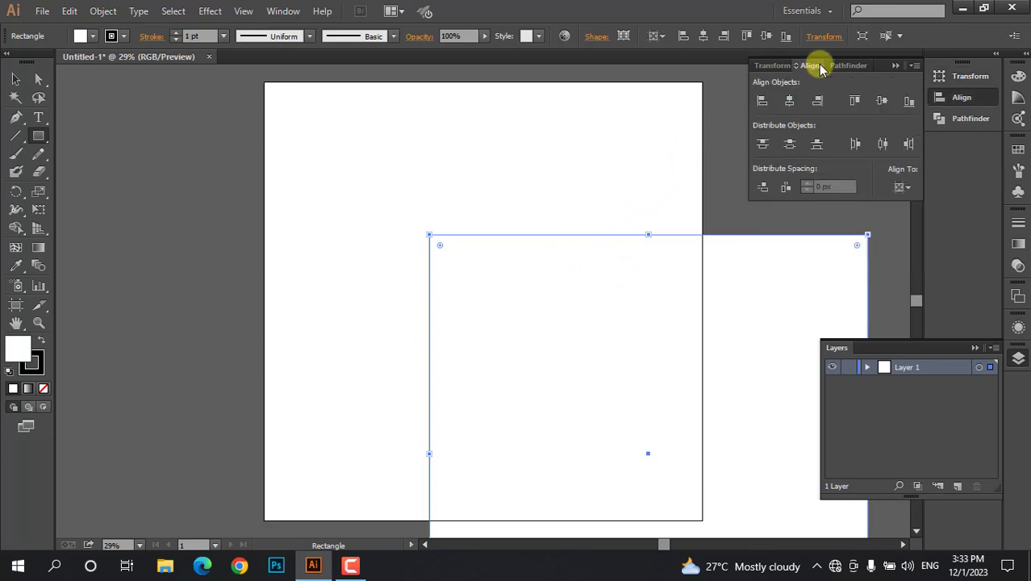
click(789, 104)
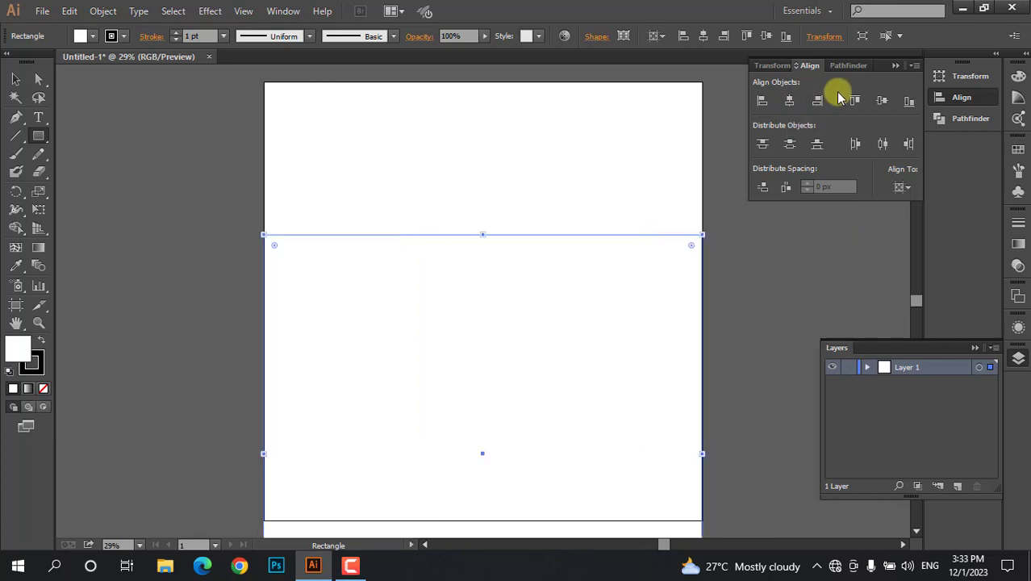
click(883, 102)
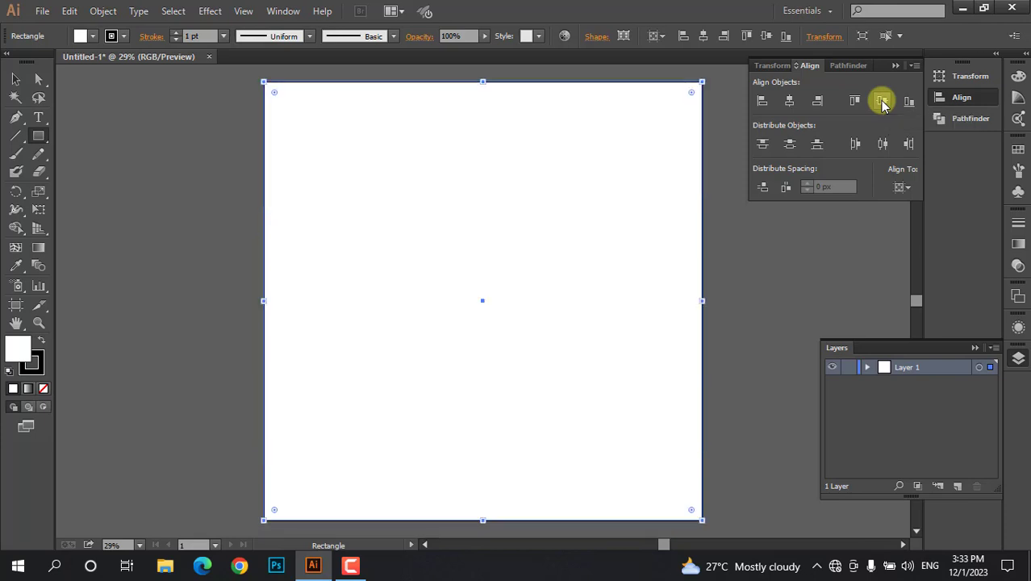
click(905, 190)
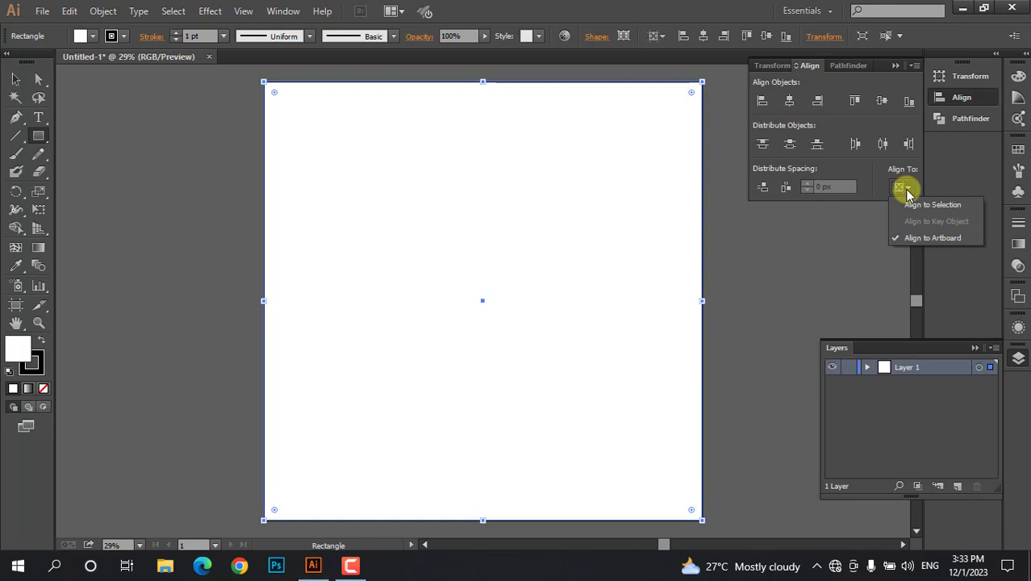
click(937, 240)
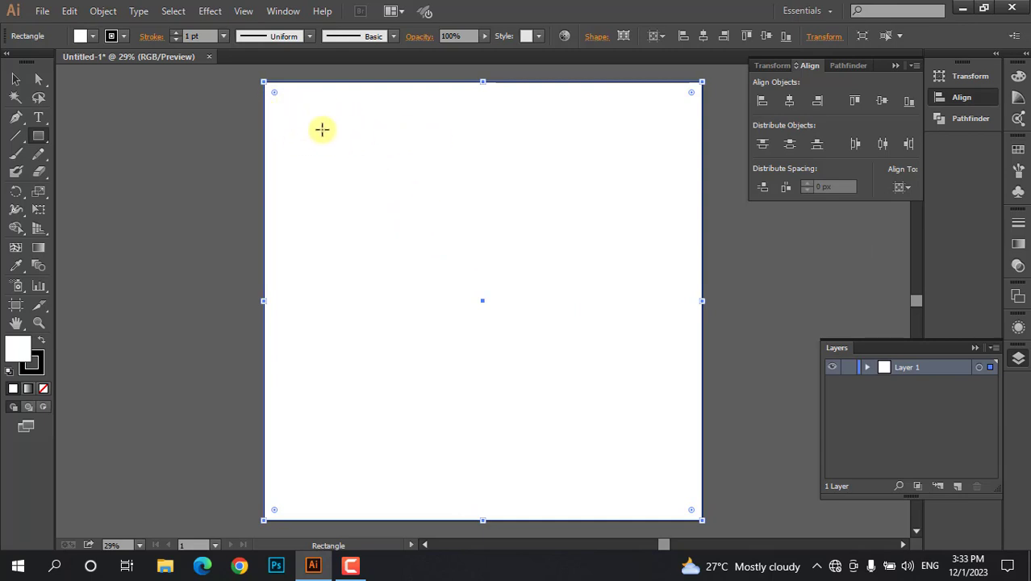
Remove the background rectangle's stroke, fill it with the very light gray swatch, and deselect it.
click(124, 36)
click(10, 61)
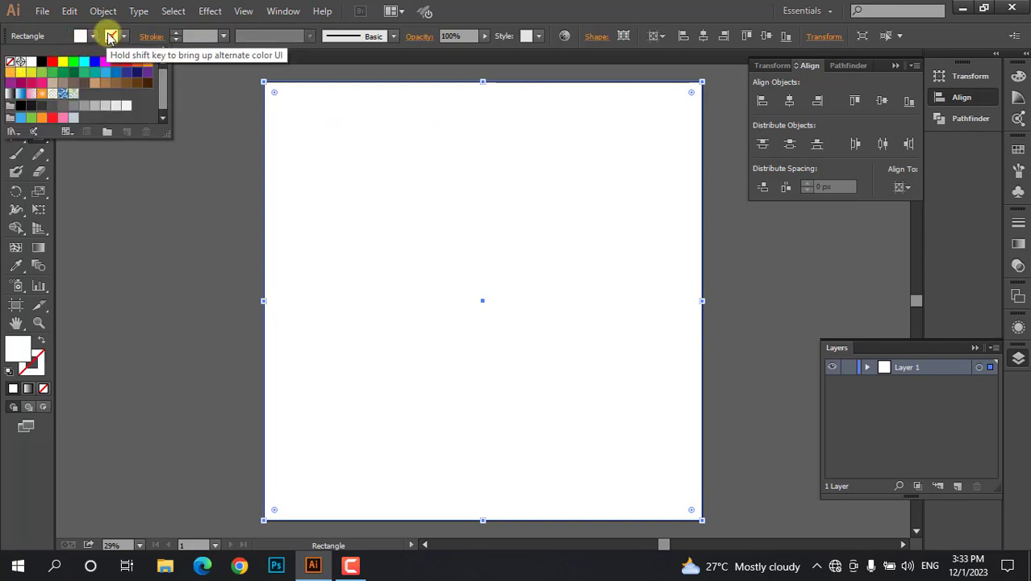
click(90, 38)
click(90, 38)
click(90, 38)
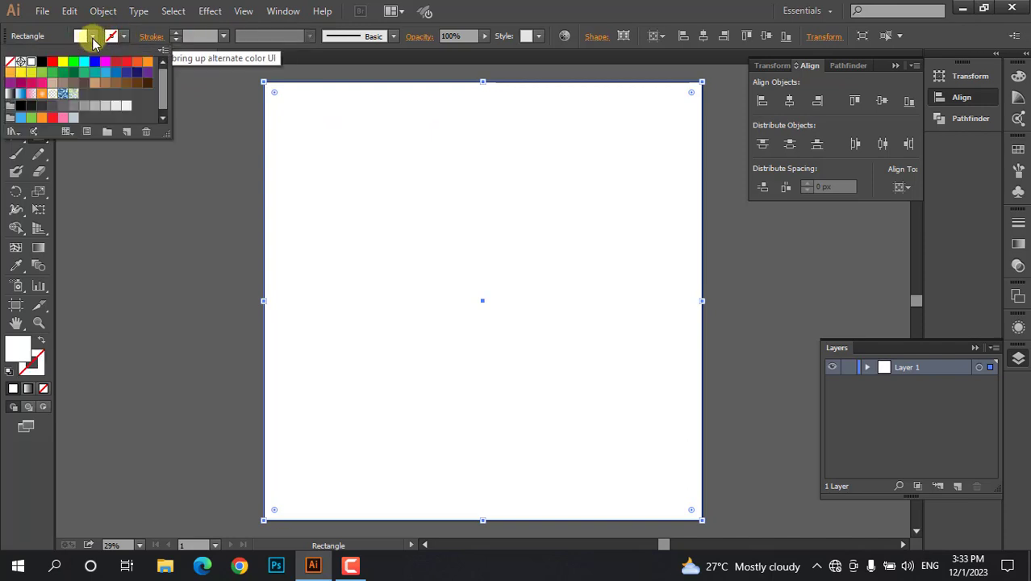
click(106, 109)
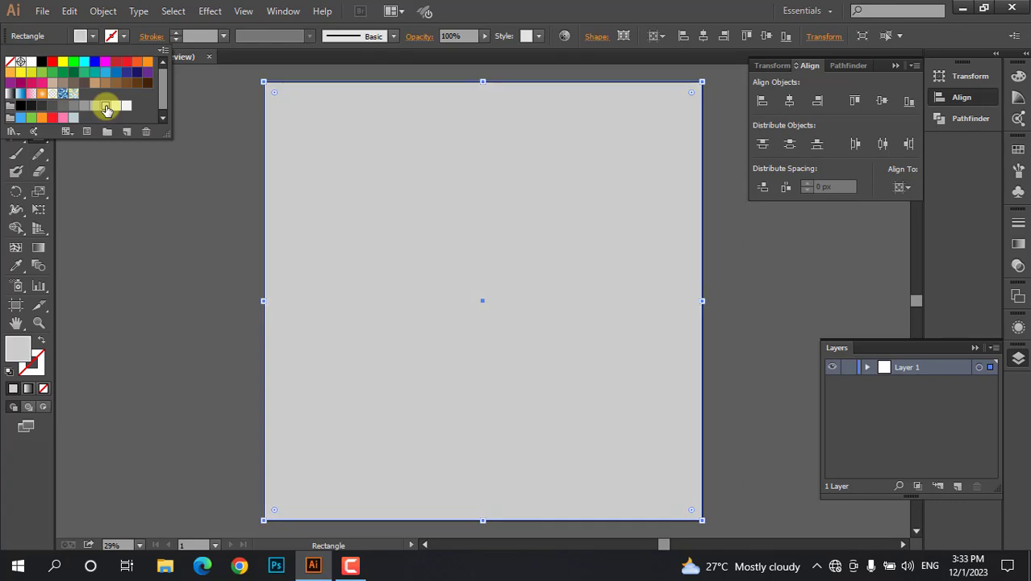
click(116, 106)
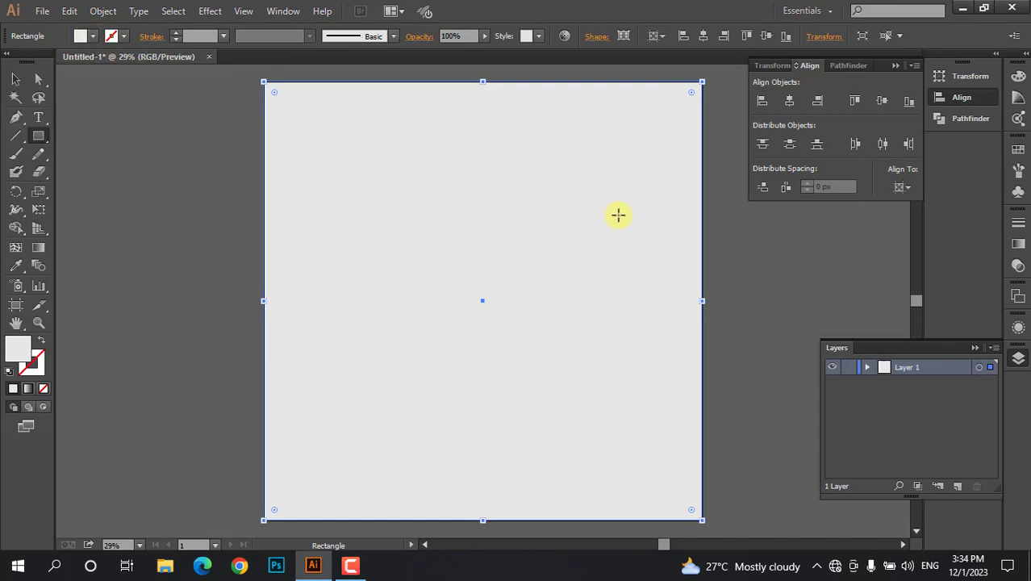
key(ctrl+shift+a)
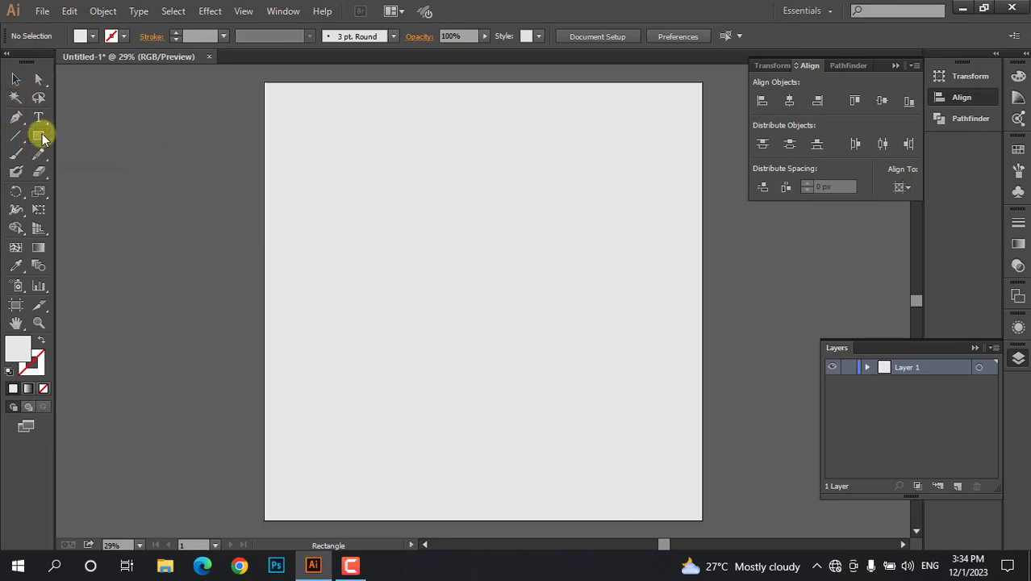
Create a second rectangle of 1080 × 1080 px on the artboard.
click(450, 282)
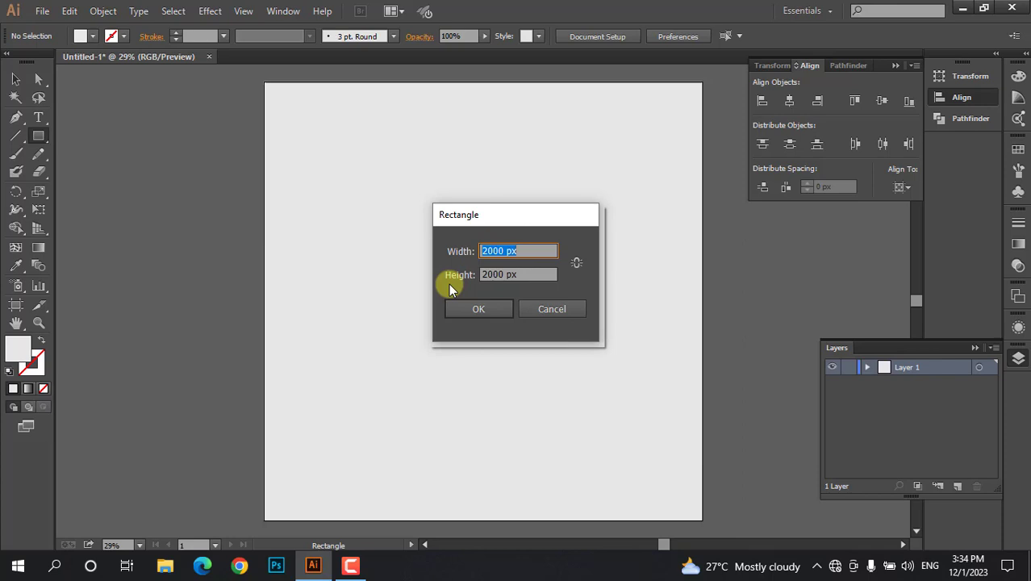
text(1080)
key(Tab)
text(1080)
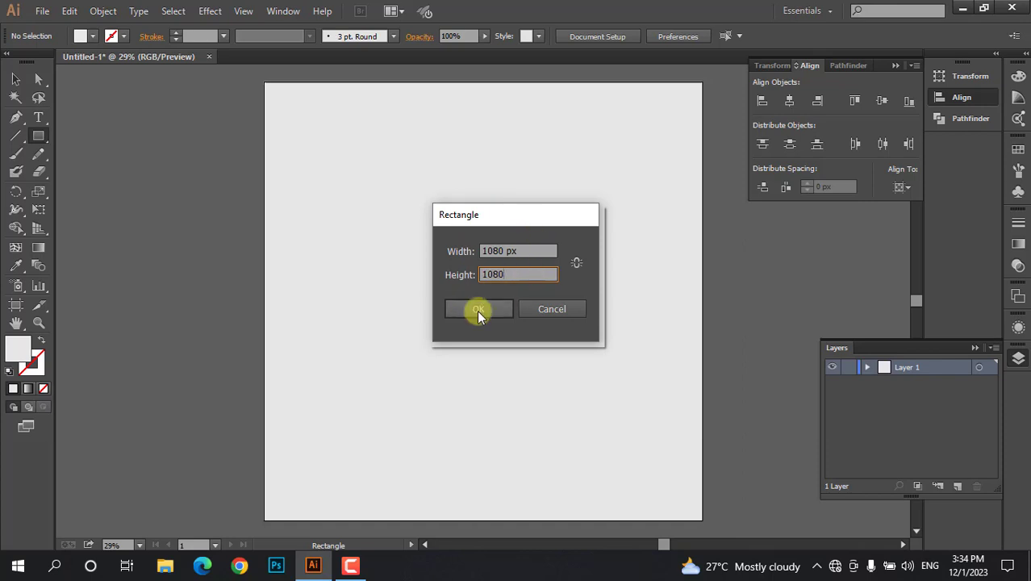
click(477, 310)
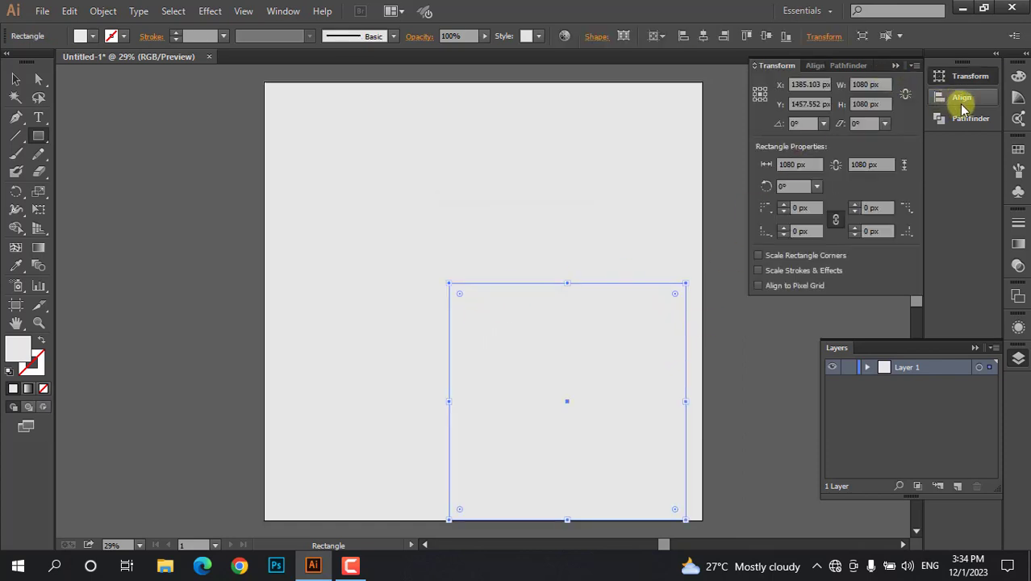
Center the 1080 px square horizontally and vertically on the artboard.
click(810, 65)
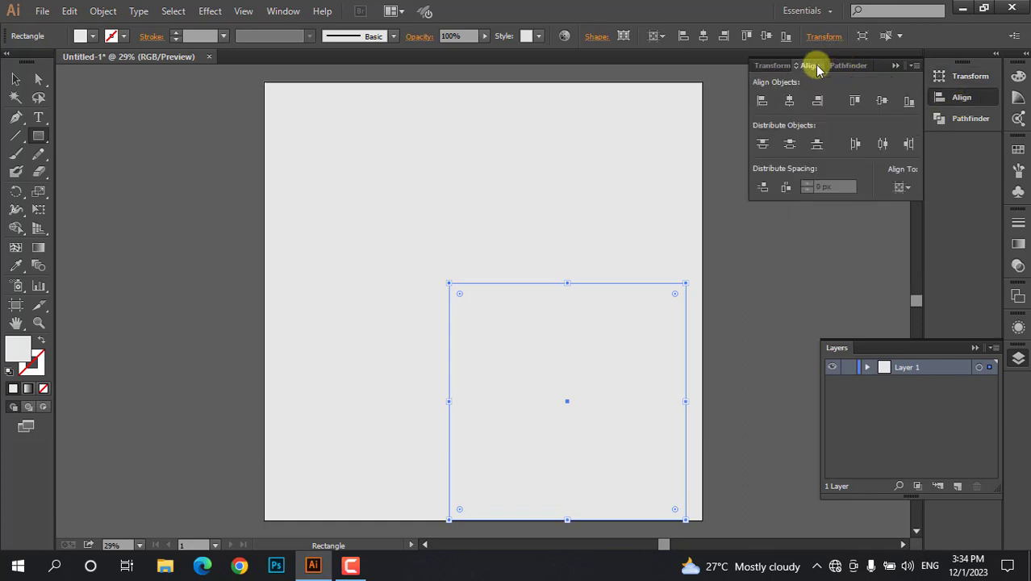
click(793, 102)
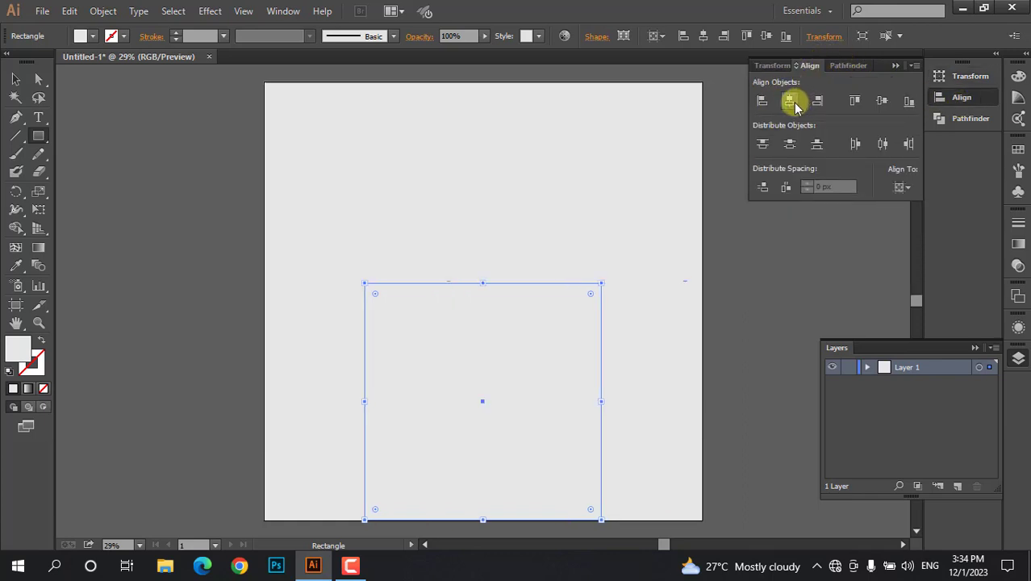
click(884, 103)
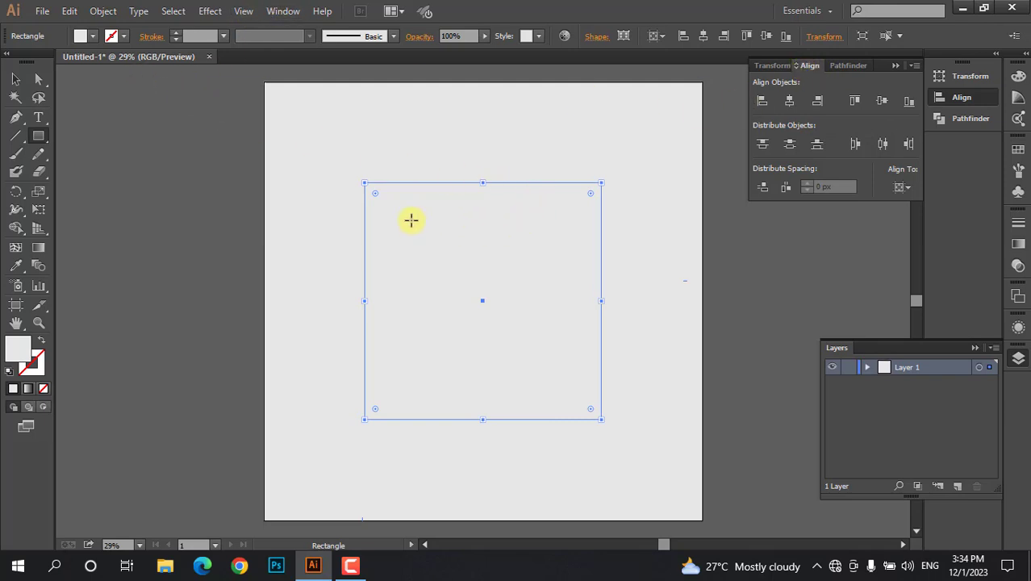
Fill the centered 1080 px square with white and switch to the Selection tool.
click(92, 37)
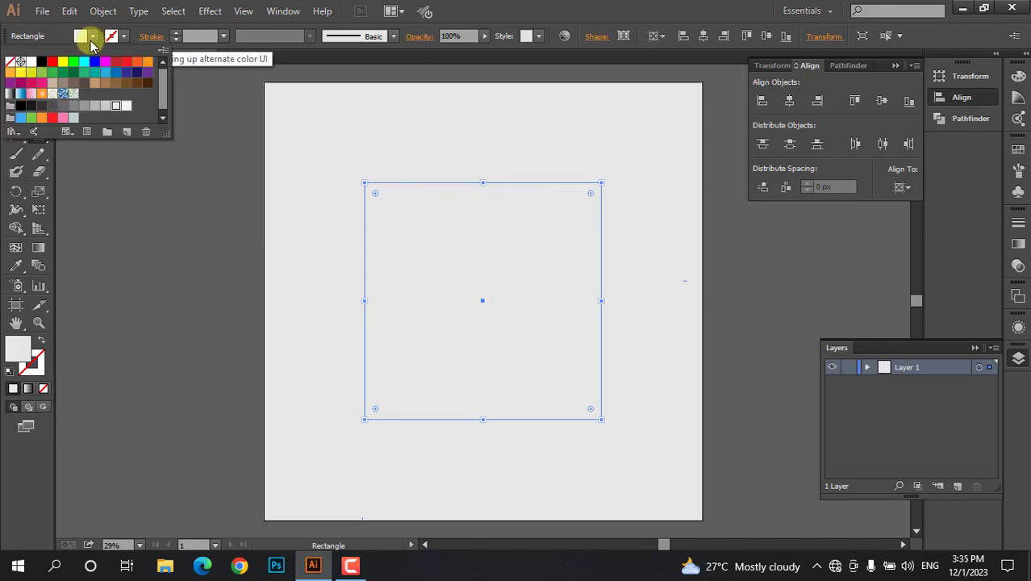
click(30, 64)
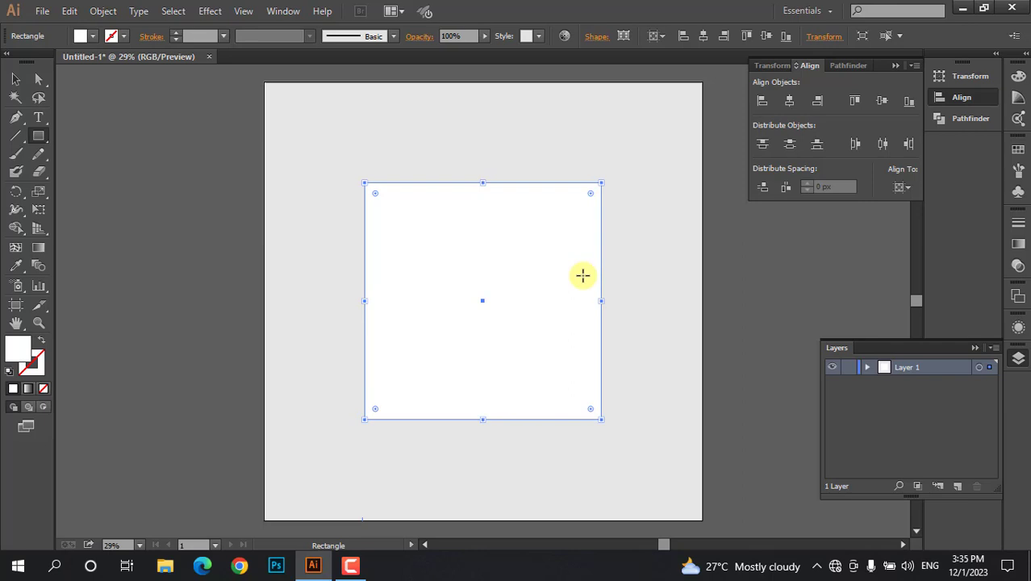
key(ctrl)
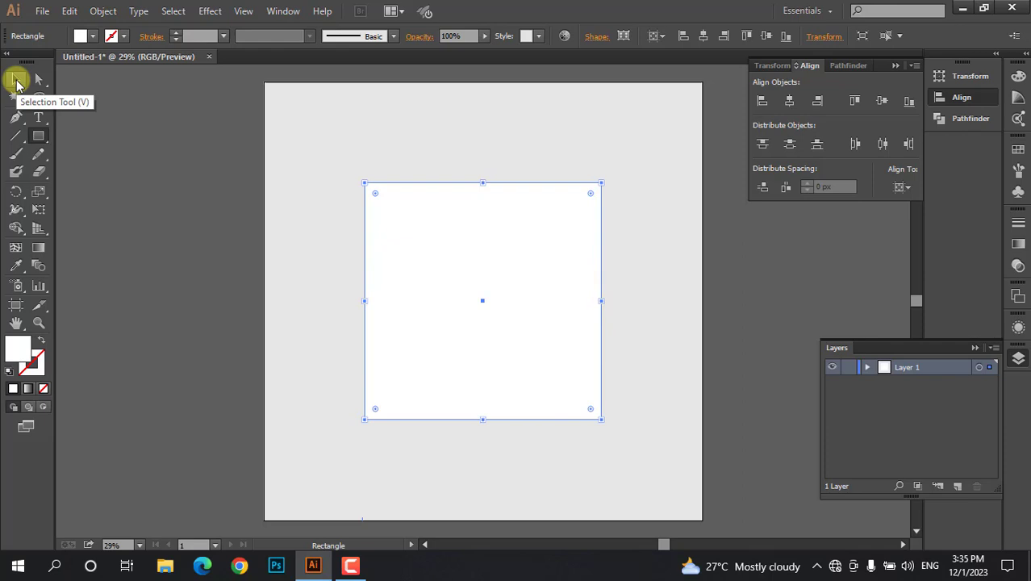
click(16, 81)
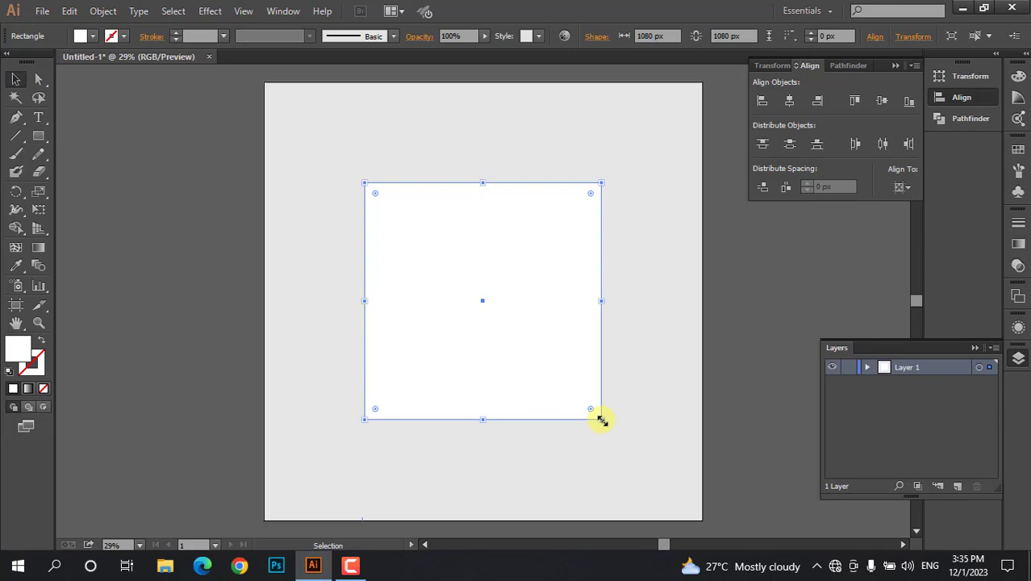
Enlarge the duplicate square behind the white one to about 1121 × 1121 px from its upper-left corner, and fill it with black.
drag(602, 421, 614, 429)
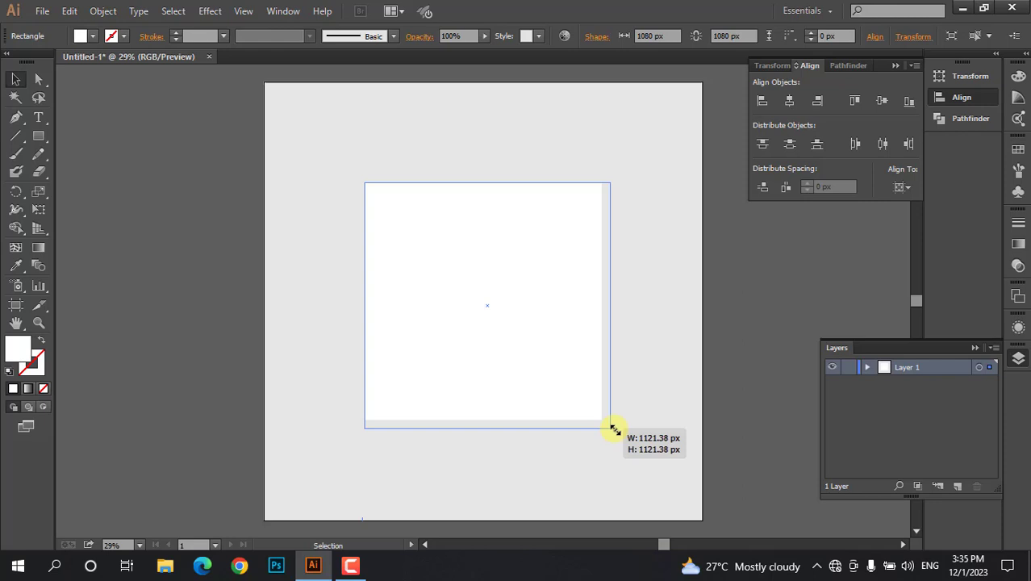
drag(614, 429, 614, 427)
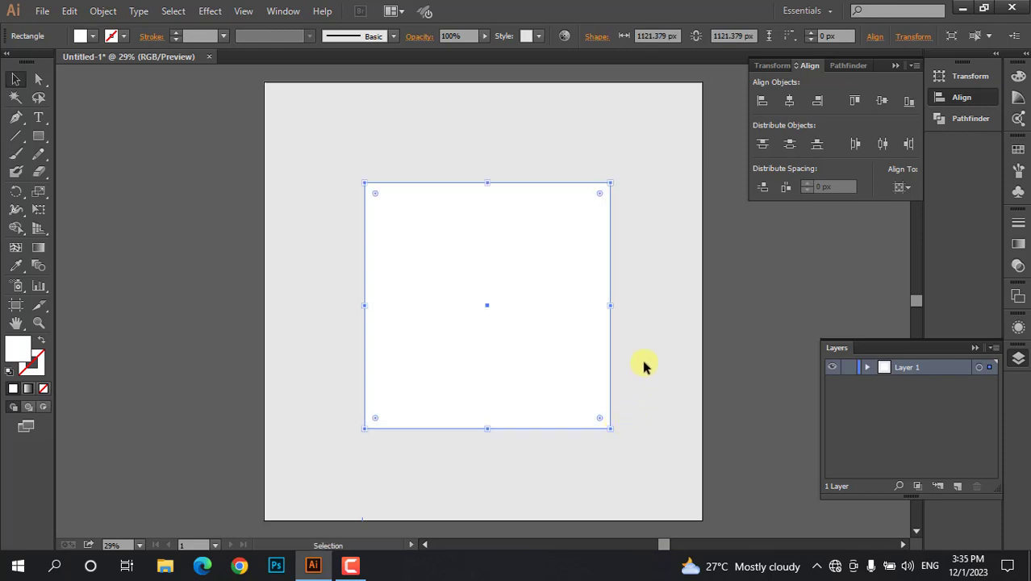
click(95, 37)
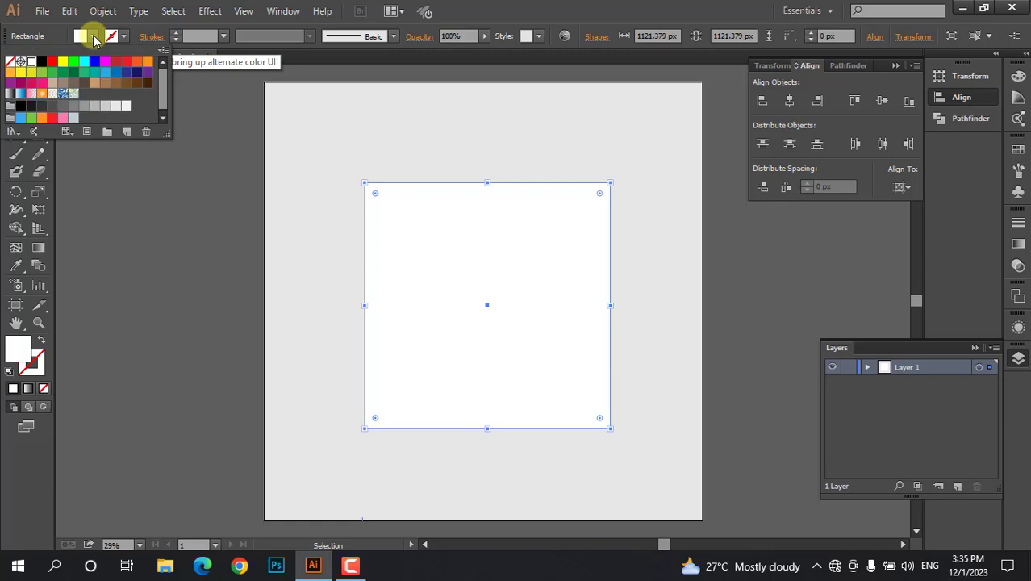
click(44, 63)
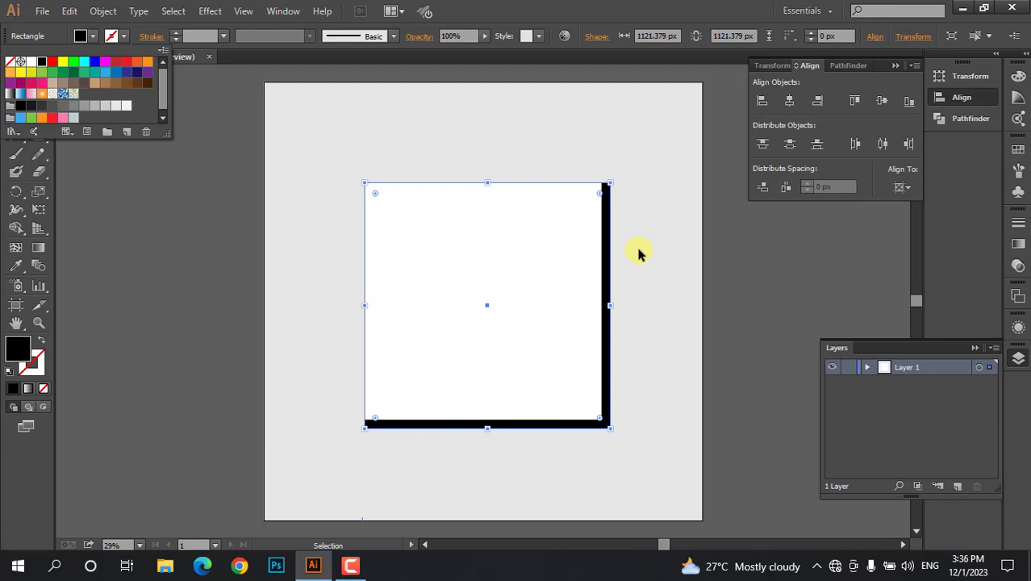
click(85, 36)
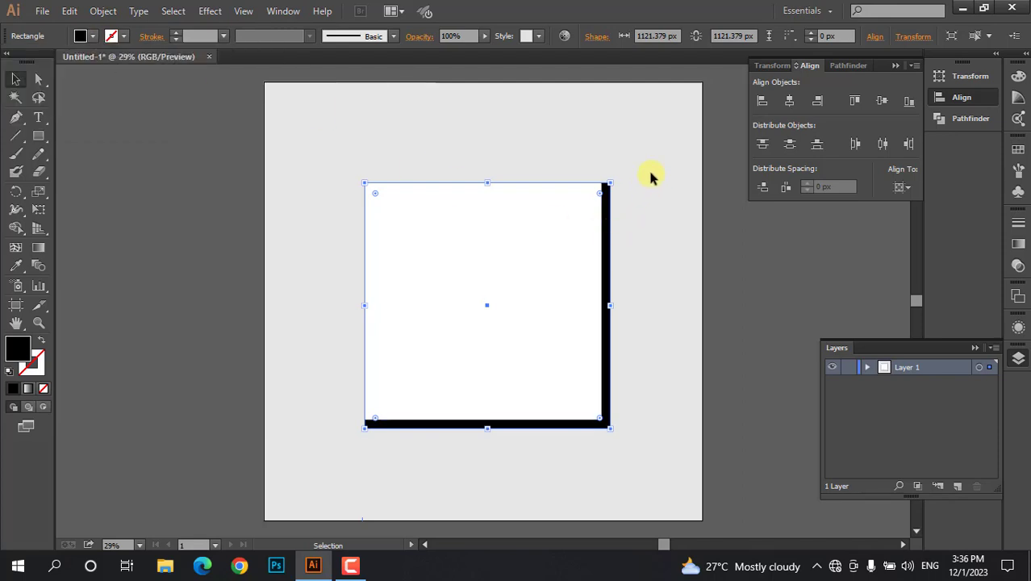
click(526, 256)
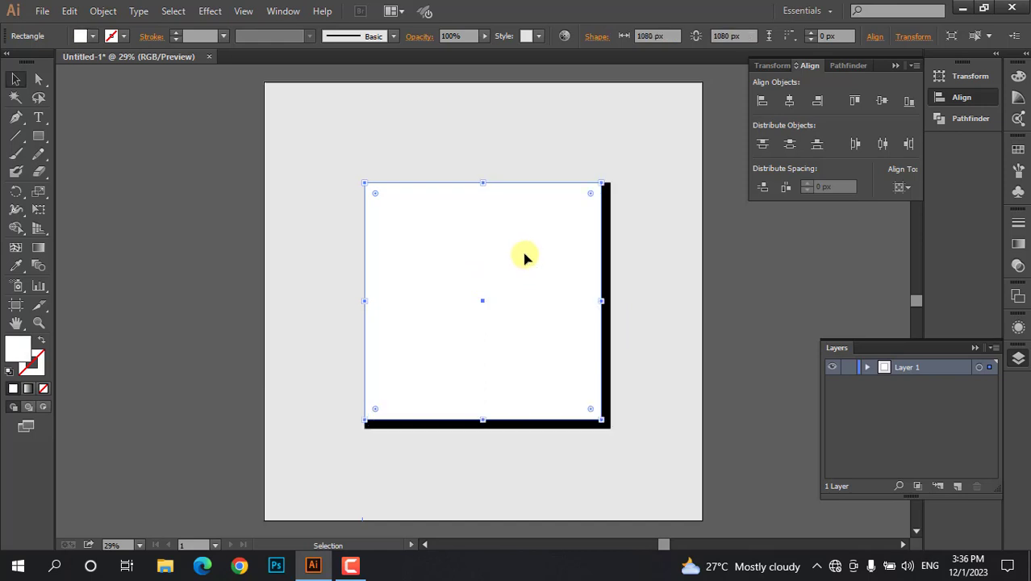
key(ctrl+shift+a)
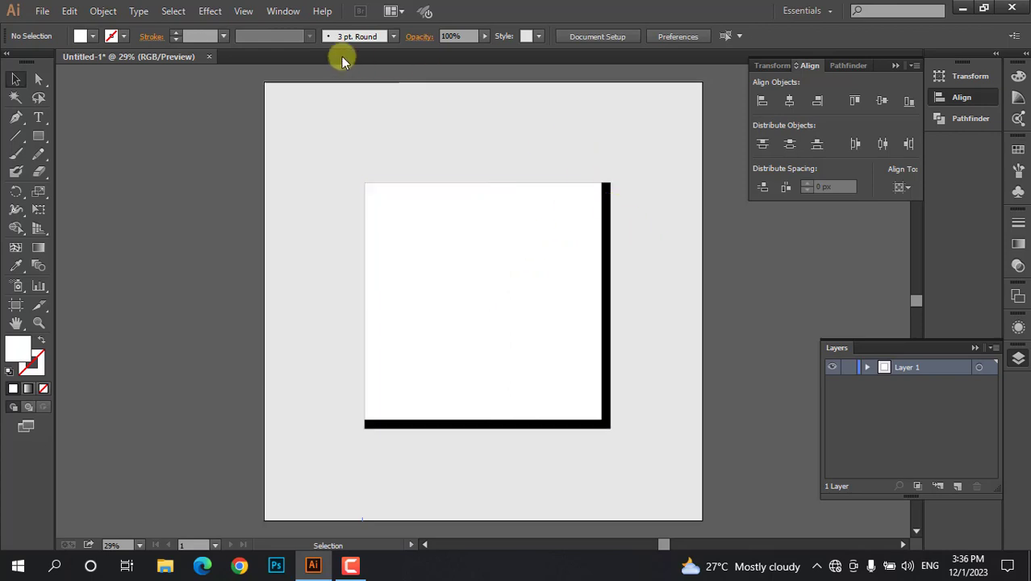
Add an anchor point to the black square's upper edge at the white square's upper-right corner.
click(17, 119)
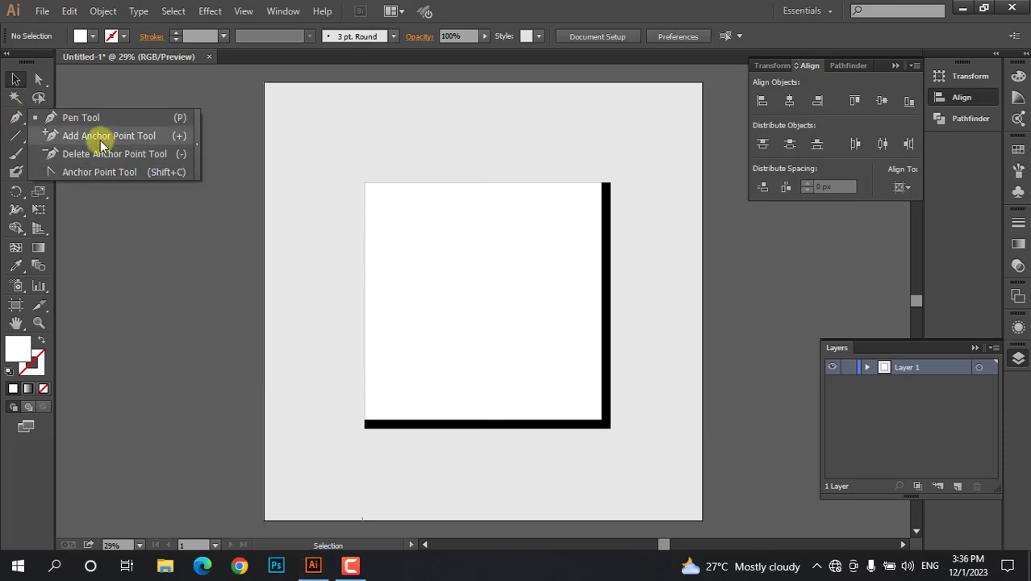
click(101, 137)
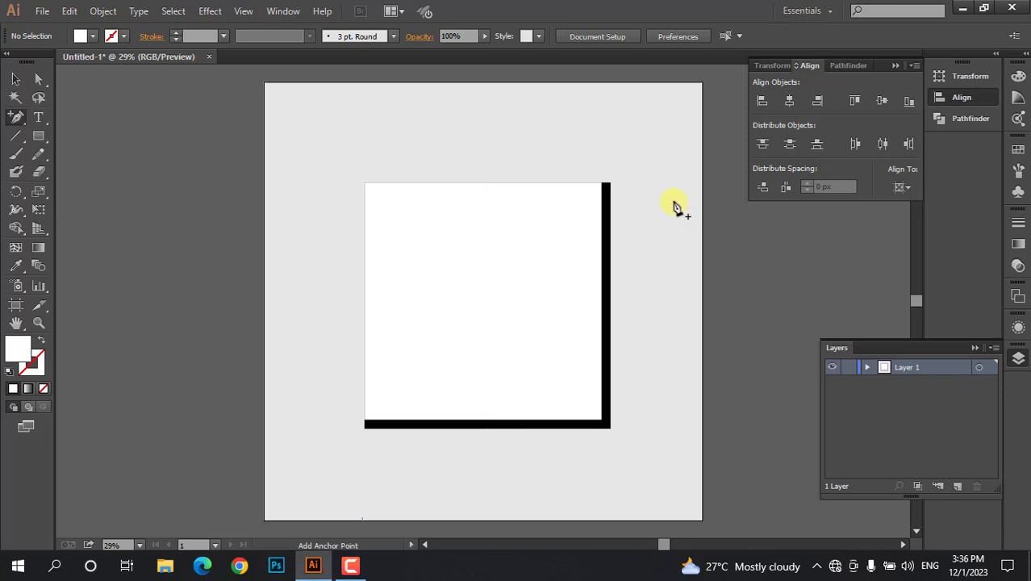
key(minus)
scroll(640, 201, up, 3)
drag(632, 233, 693, 228)
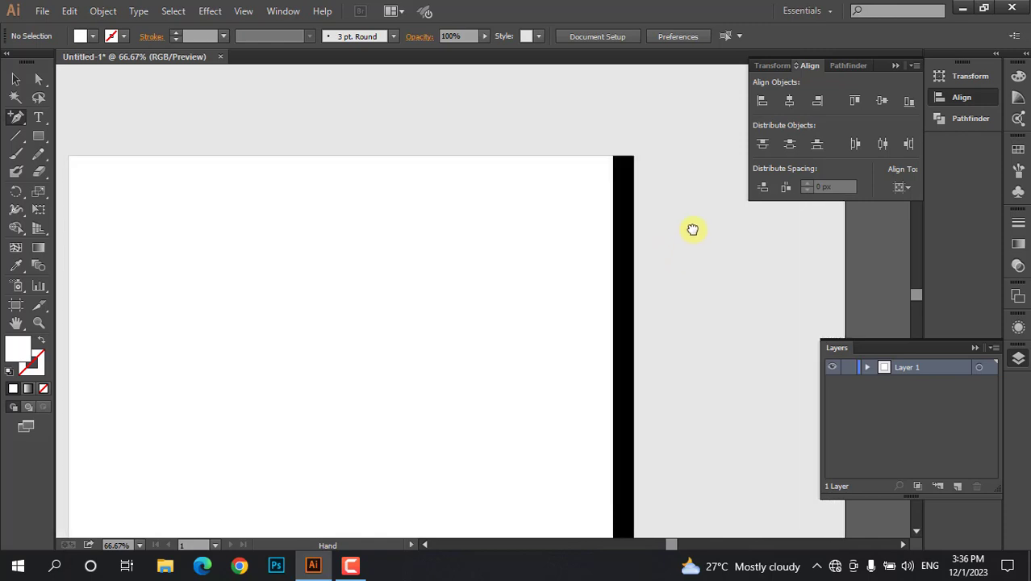
click(613, 160)
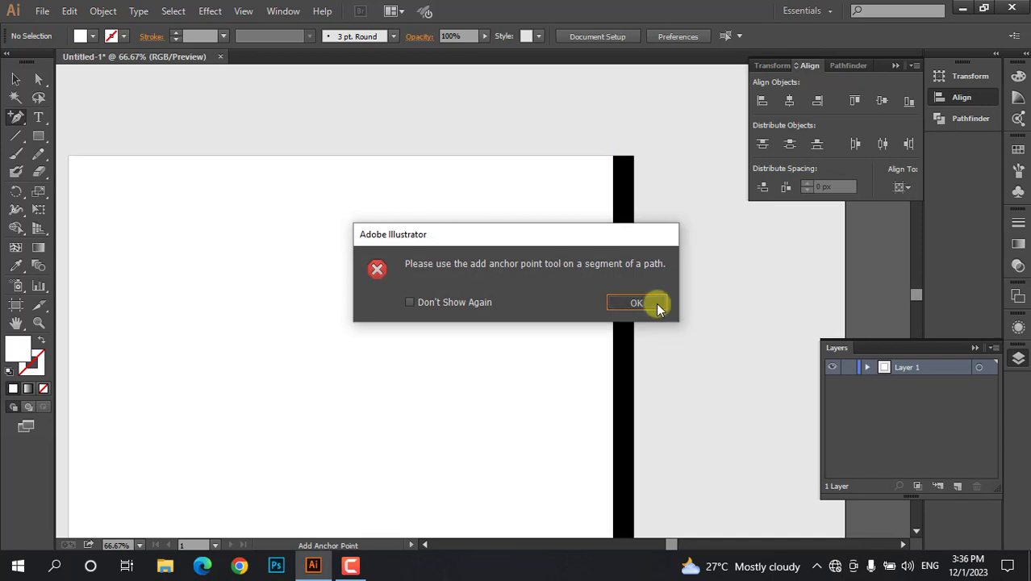
click(655, 302)
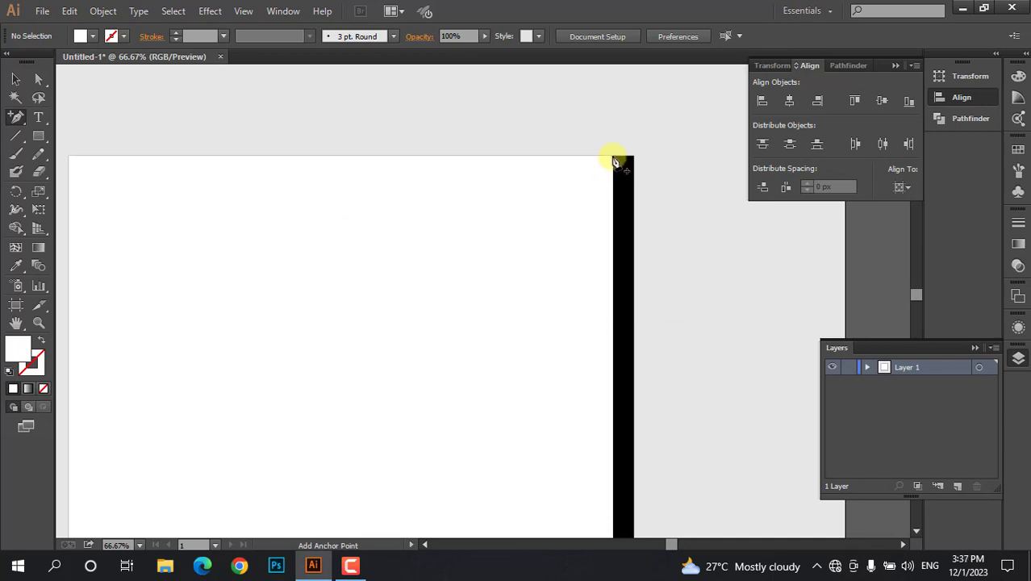
click(613, 160)
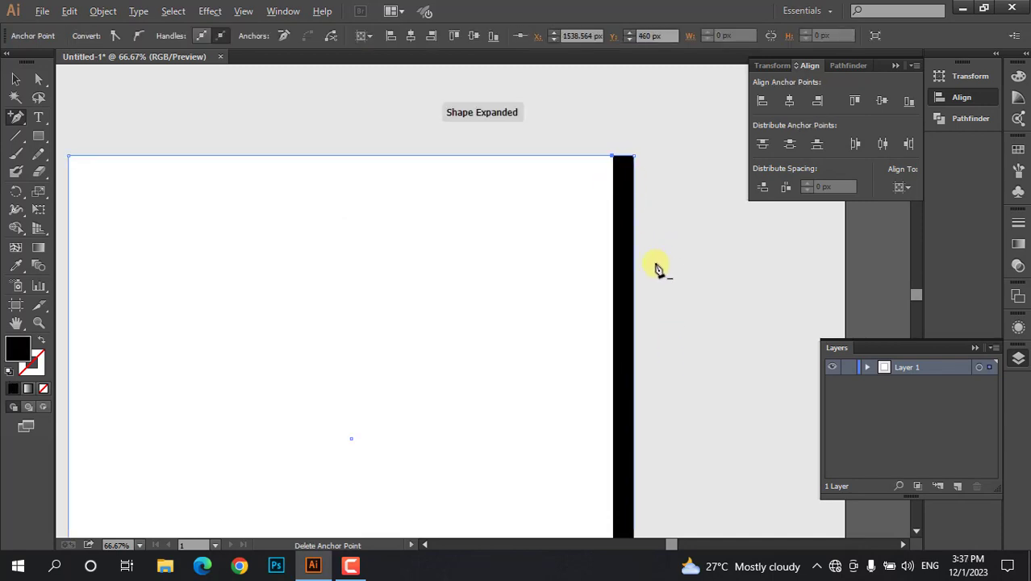
Add an anchor point to the black square's left edge at the white square's lower-left corner.
key(ctrl+minus)
key(ctrl+minus)
scroll(682, 258, down, 3)
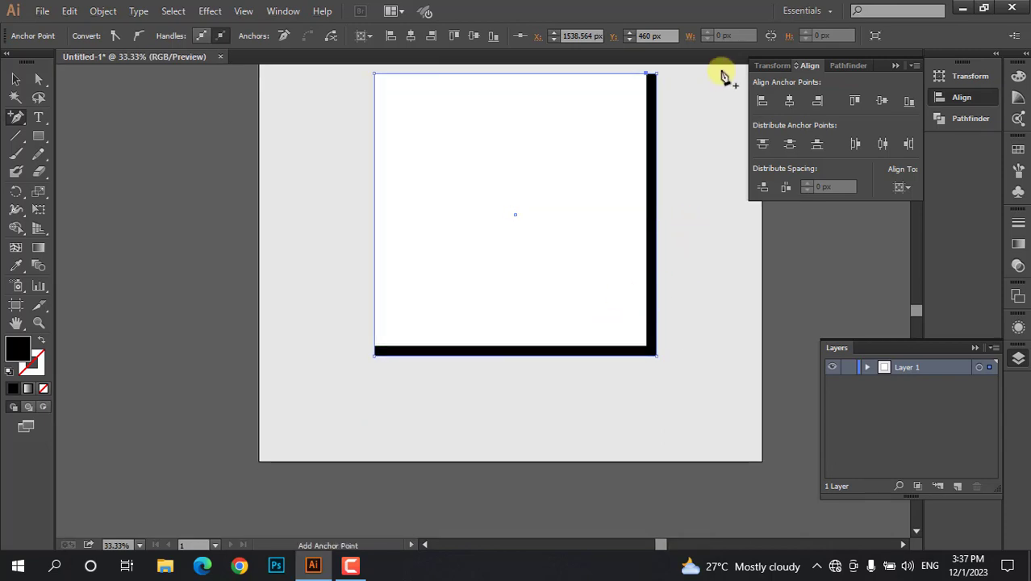
scroll(404, 374, up, 3)
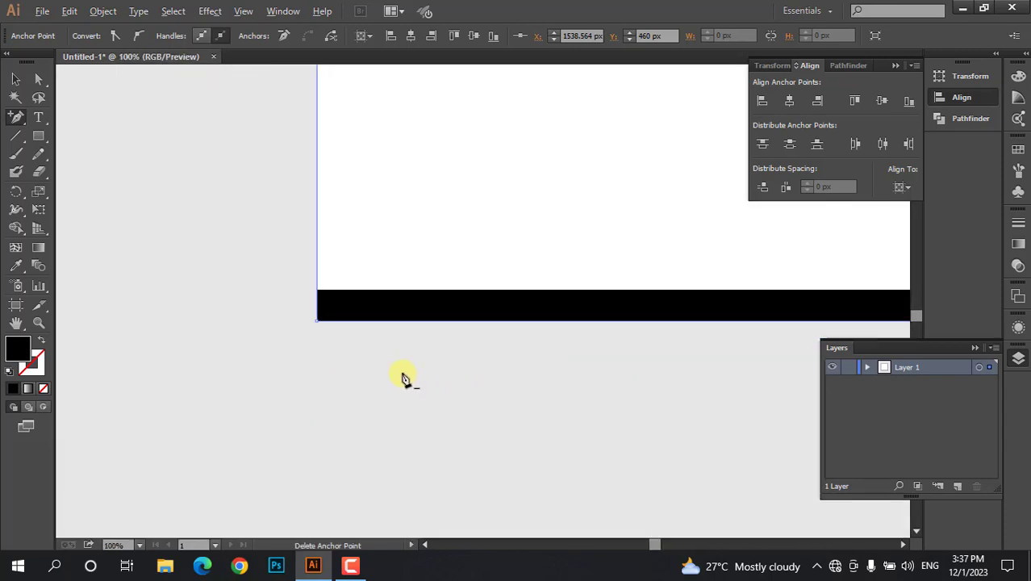
click(317, 290)
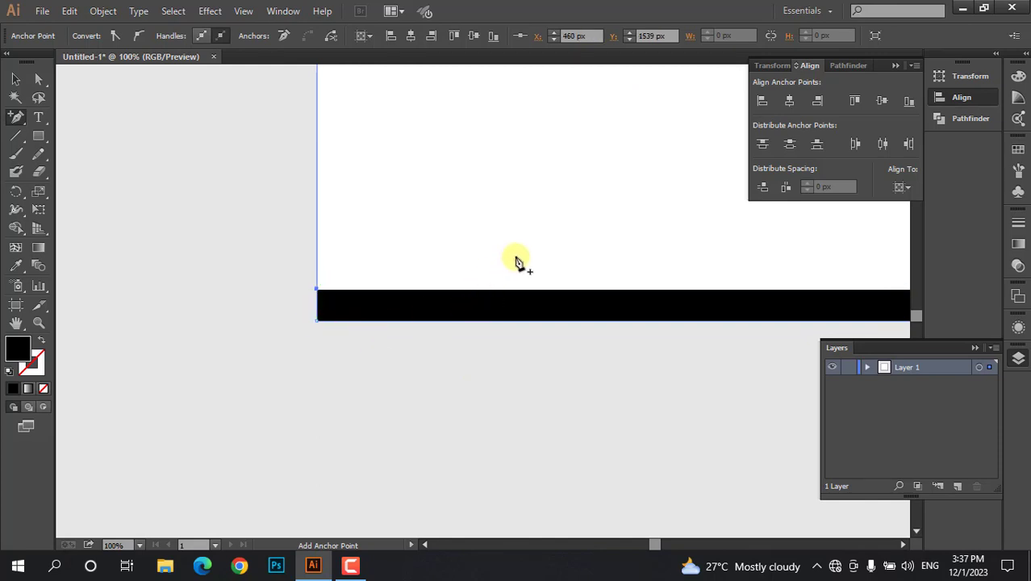
Move the black shape's upper-right corner anchor straight down about 15 px with Direct Selection to slant that end.
scroll(516, 262, down, 2)
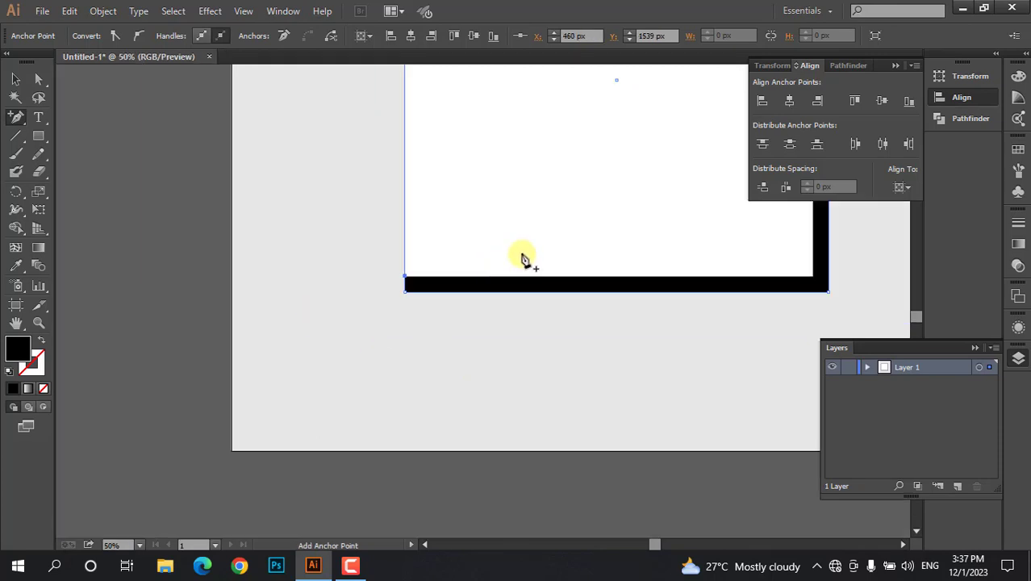
drag(462, 336, 431, 391)
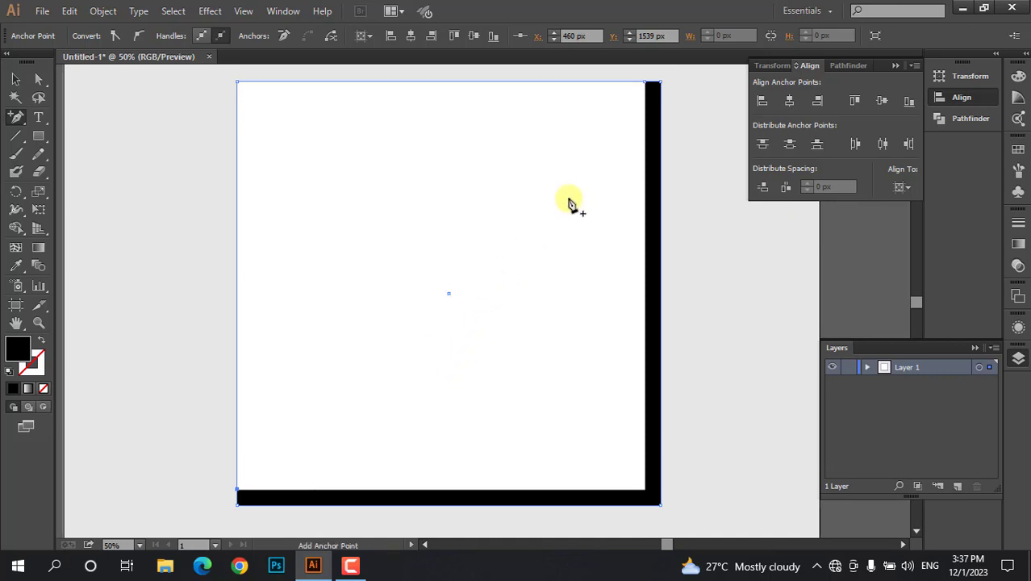
click(39, 81)
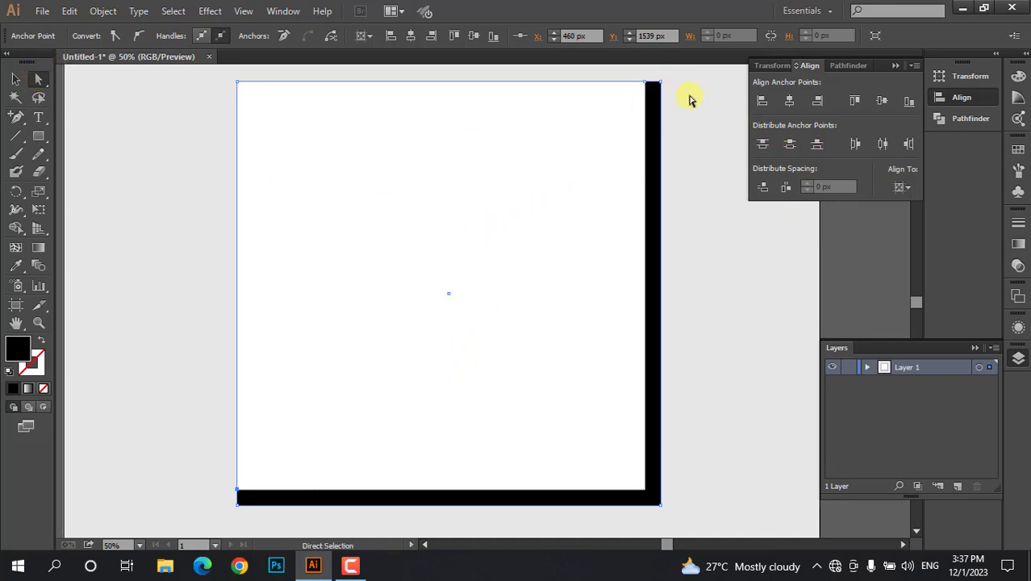
scroll(688, 102, up, 1)
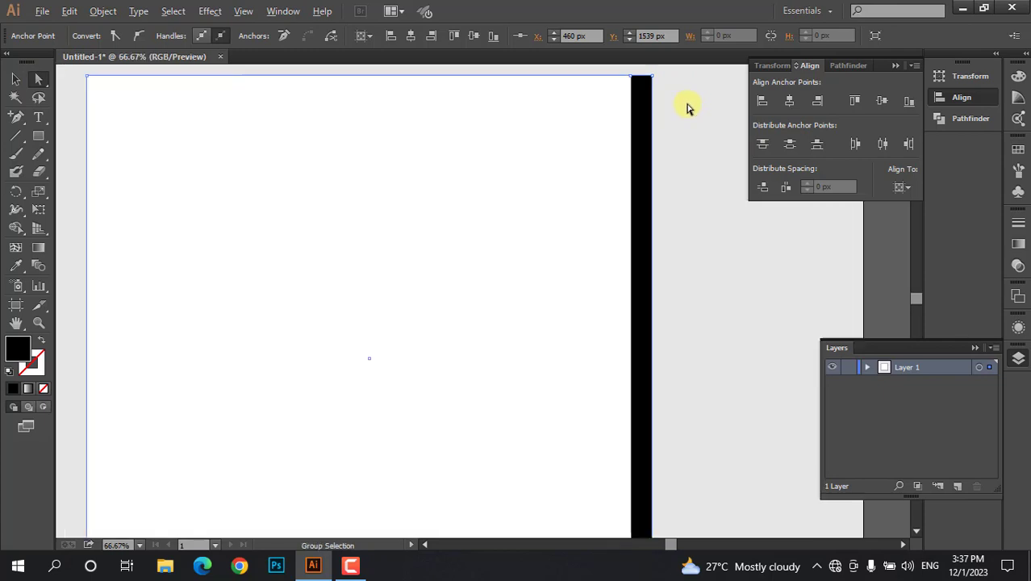
drag(677, 142, 651, 200)
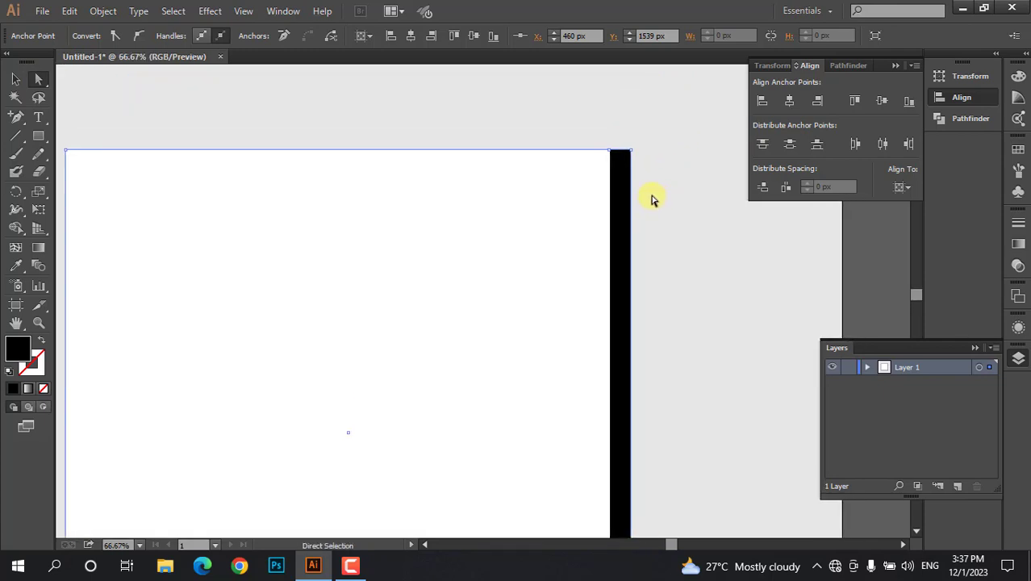
scroll(652, 200, up, 1)
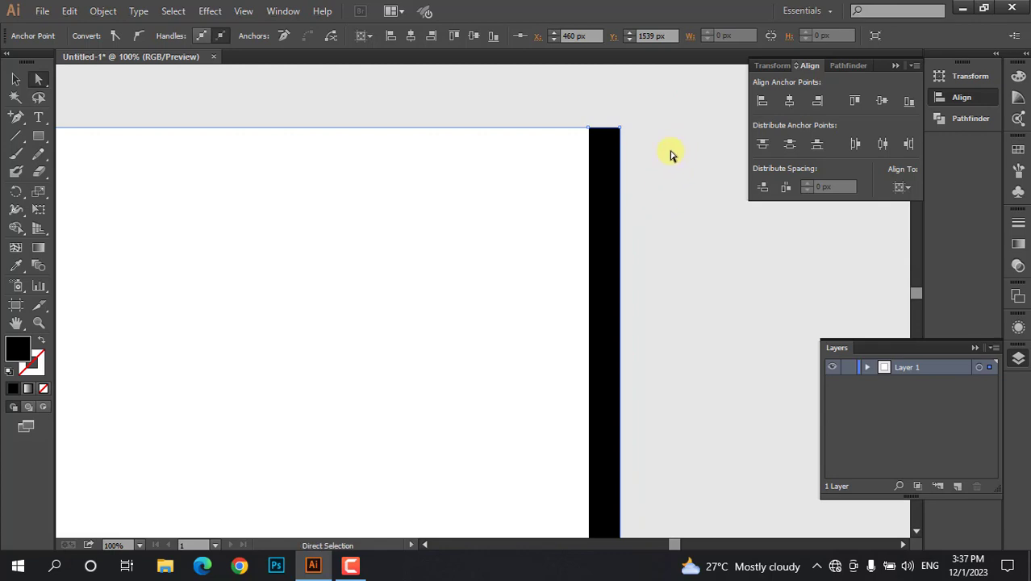
scroll(670, 154, up, 1)
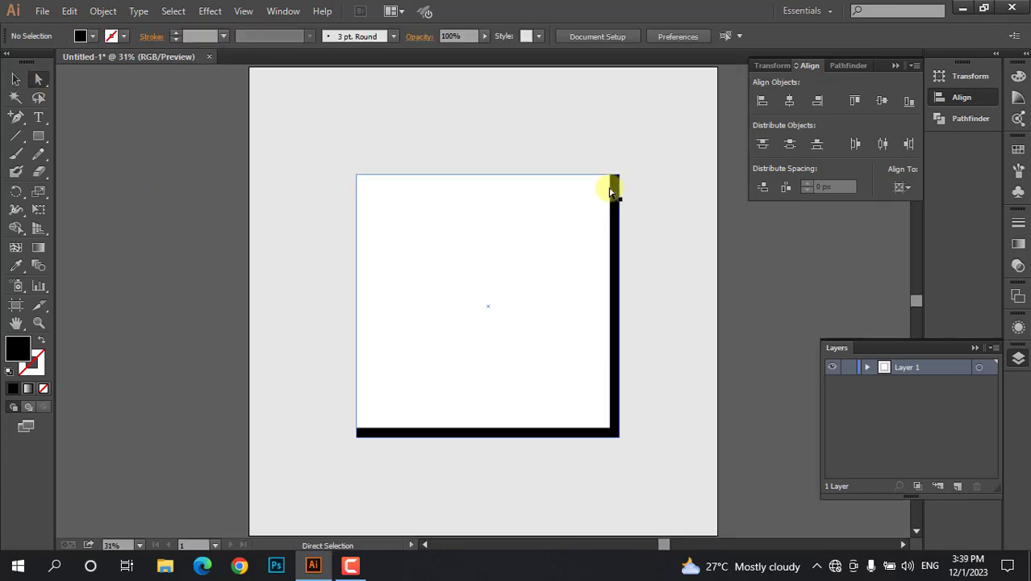
click(618, 243)
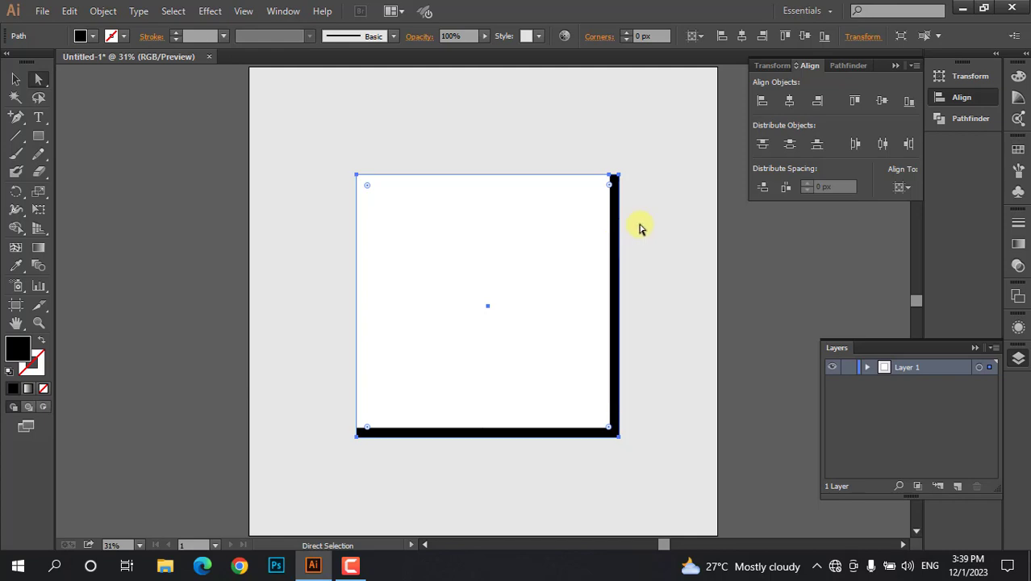
scroll(650, 212, up, 4)
drag(642, 152, 663, 226)
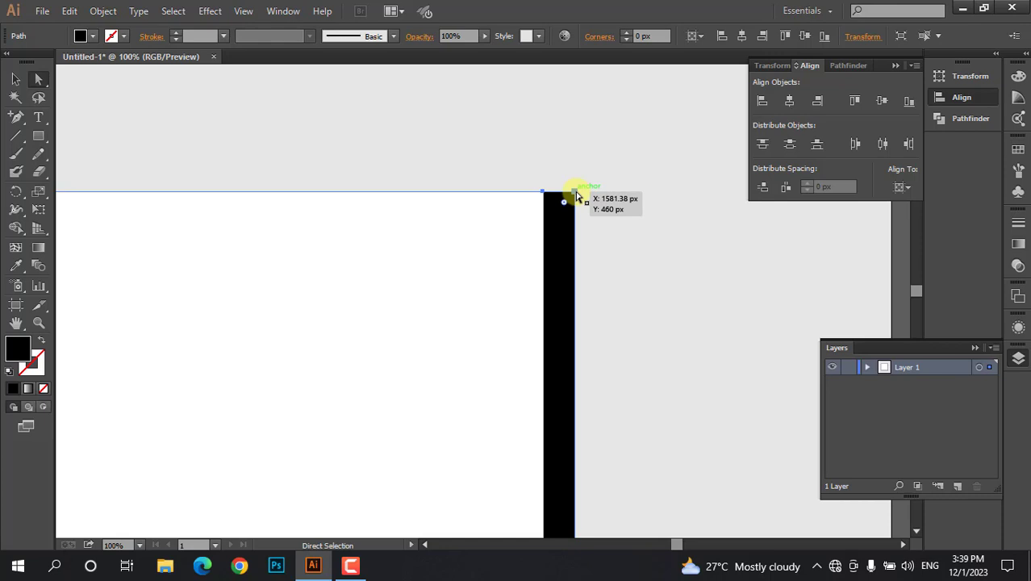
click(576, 195)
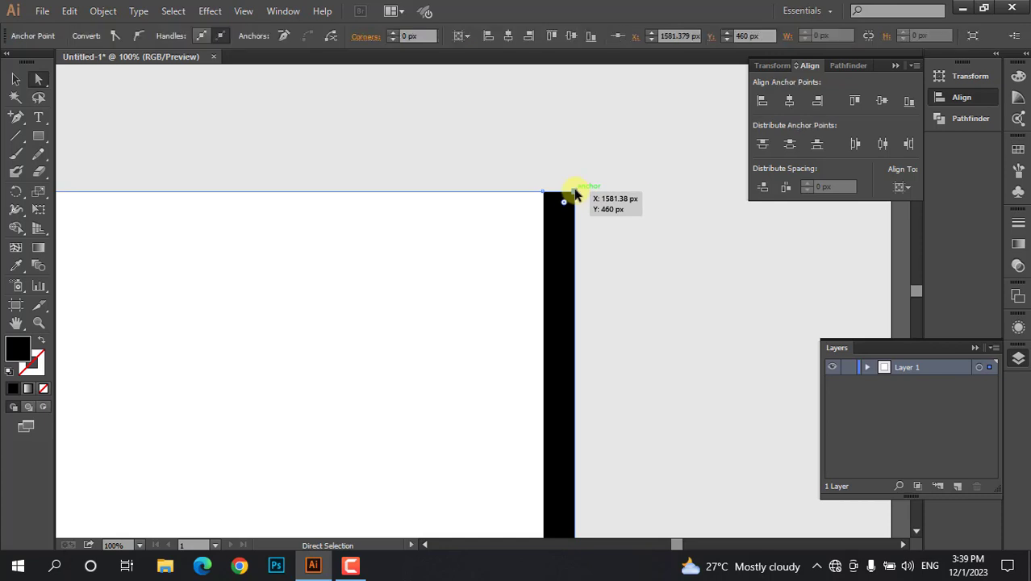
drag(575, 193, 574, 192)
drag(576, 194, 577, 210)
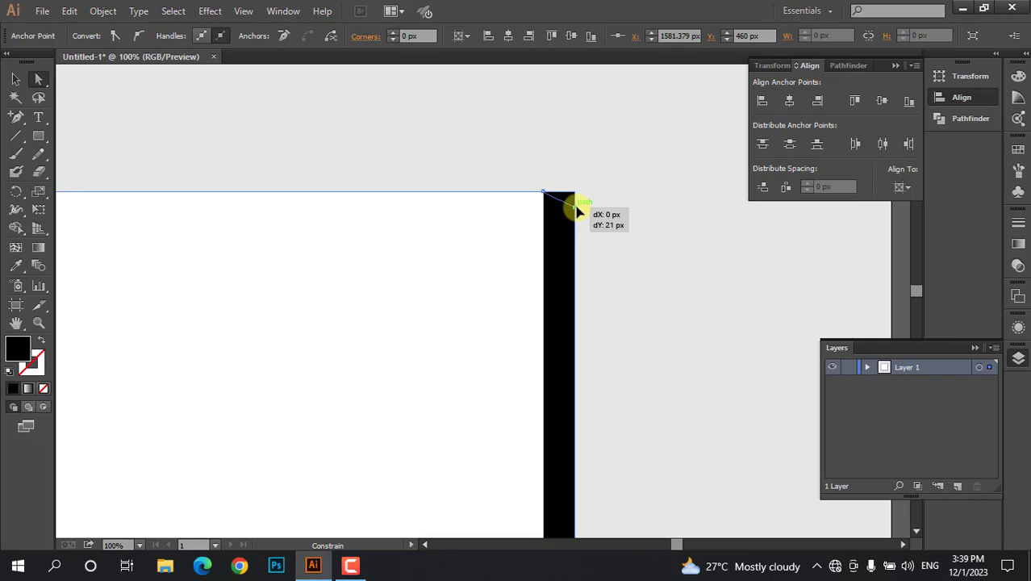
drag(577, 210, 577, 207)
drag(577, 206, 578, 207)
drag(577, 207, 578, 208)
Move the black shape's lower-left corner anchor horizontally about 15 px to the right to slant that end.
scroll(449, 312, down, 3)
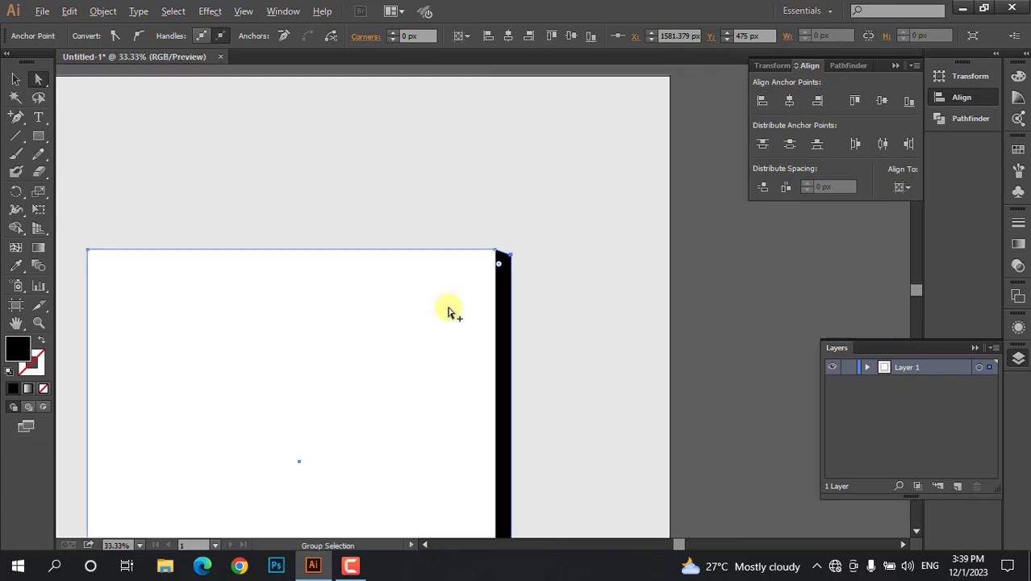
drag(349, 438, 472, 256)
drag(429, 324, 466, 316)
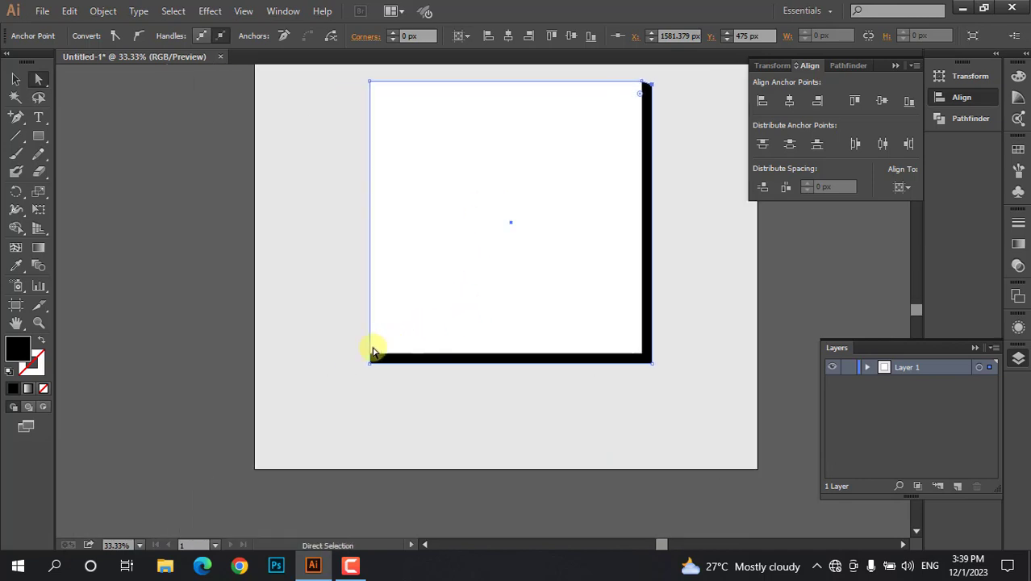
scroll(373, 350, up, 3)
drag(534, 317, 514, 273)
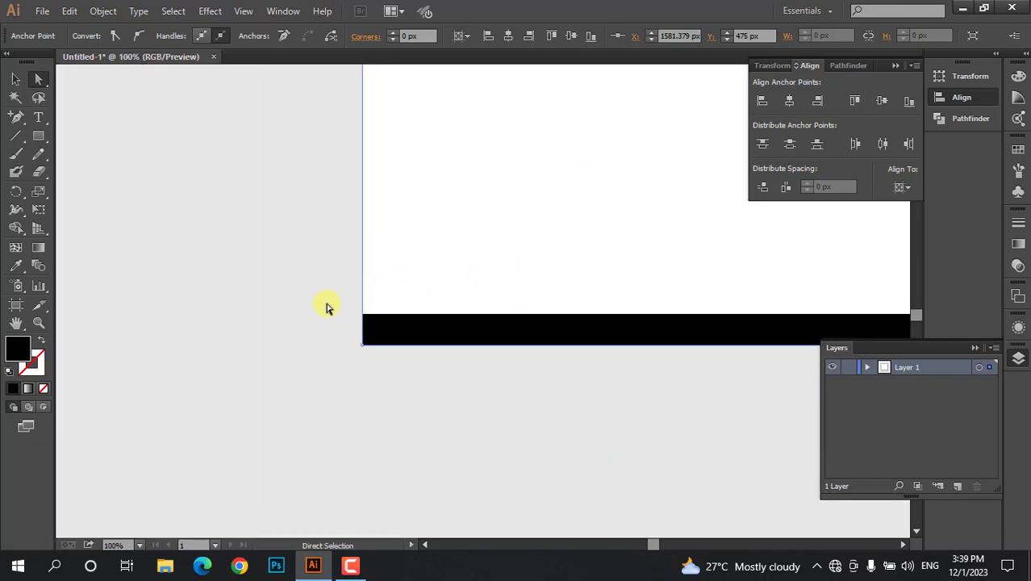
click(363, 346)
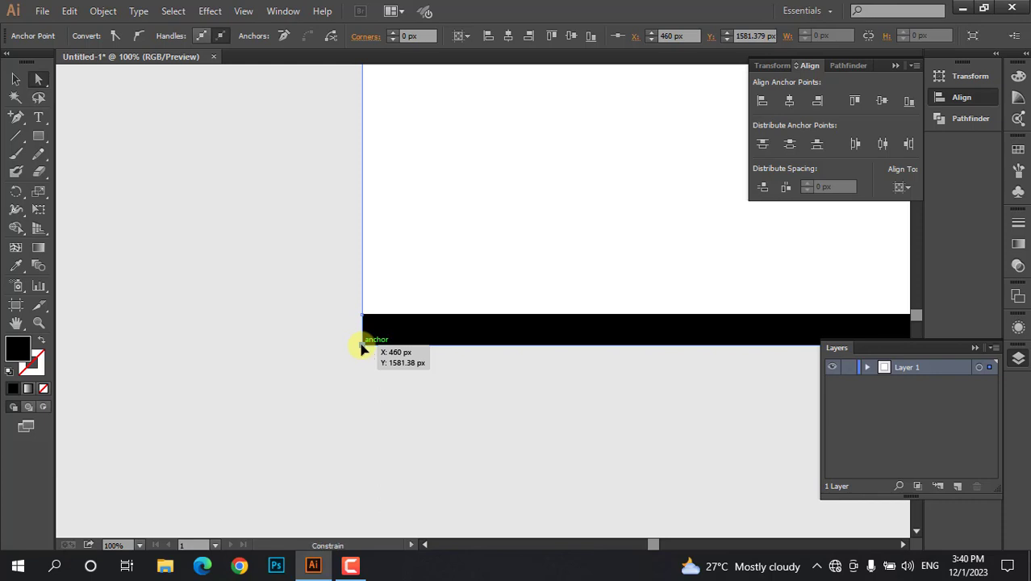
drag(363, 346, 378, 349)
drag(378, 349, 374, 348)
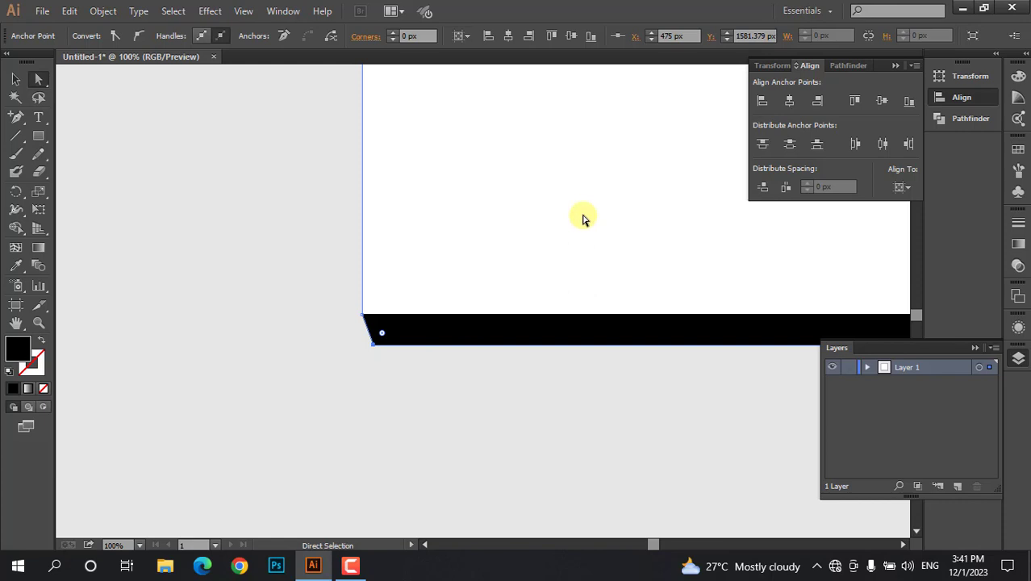
Add Mesh lines to the black shape just inside the white square's right and bottom edges, starting from its top and left edges.
key(ctrl+0)
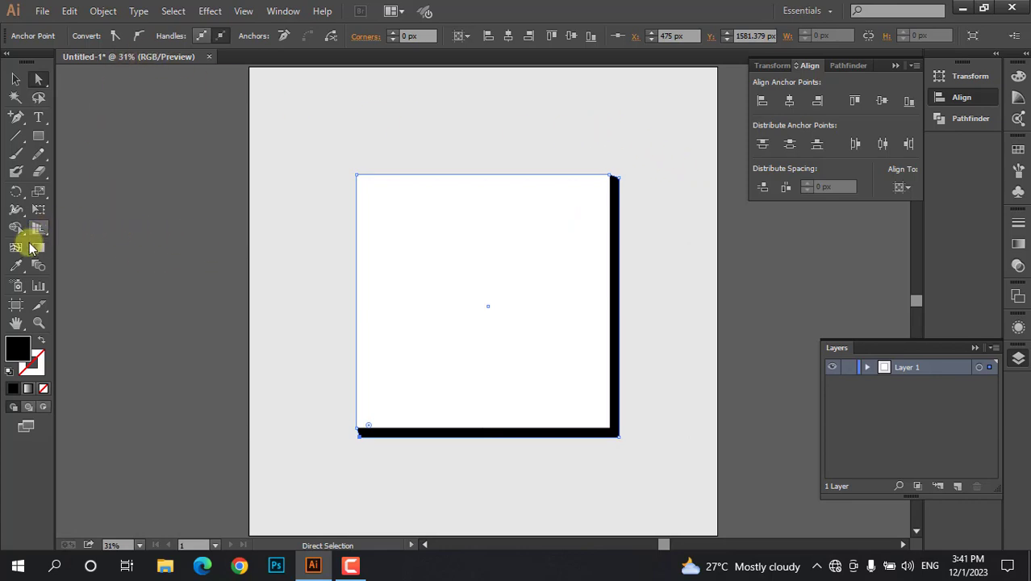
click(14, 248)
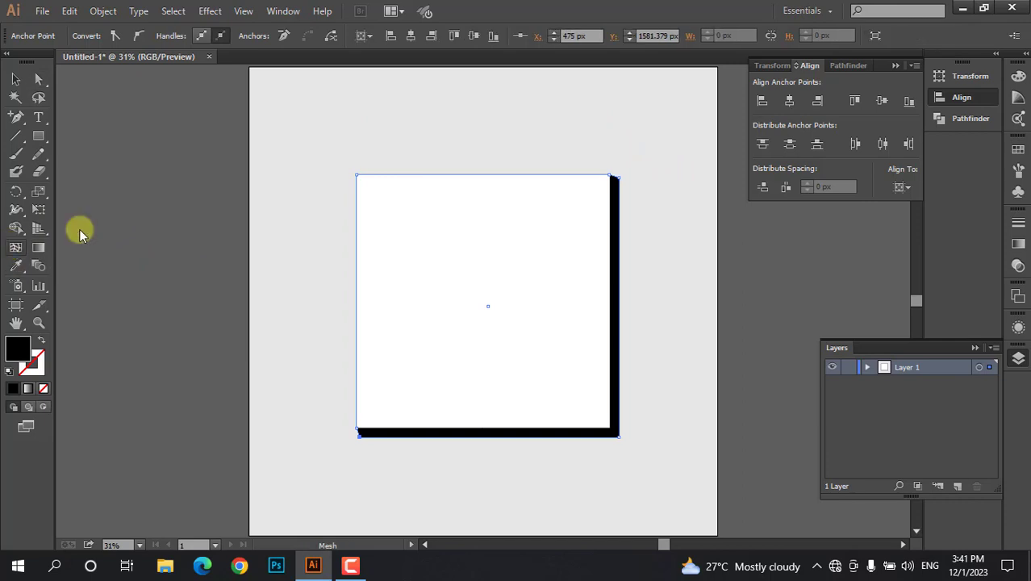
click(604, 175)
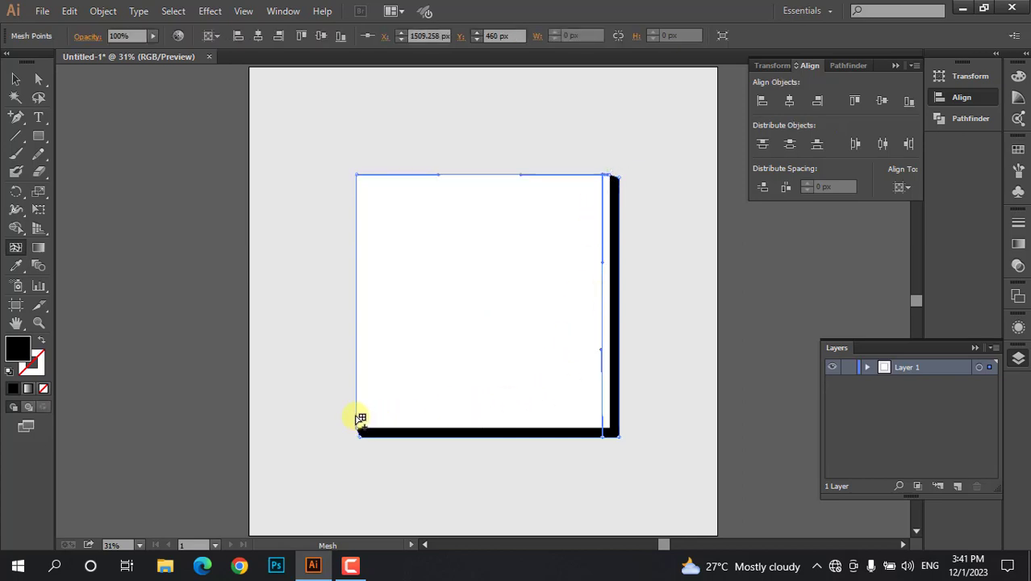
click(357, 418)
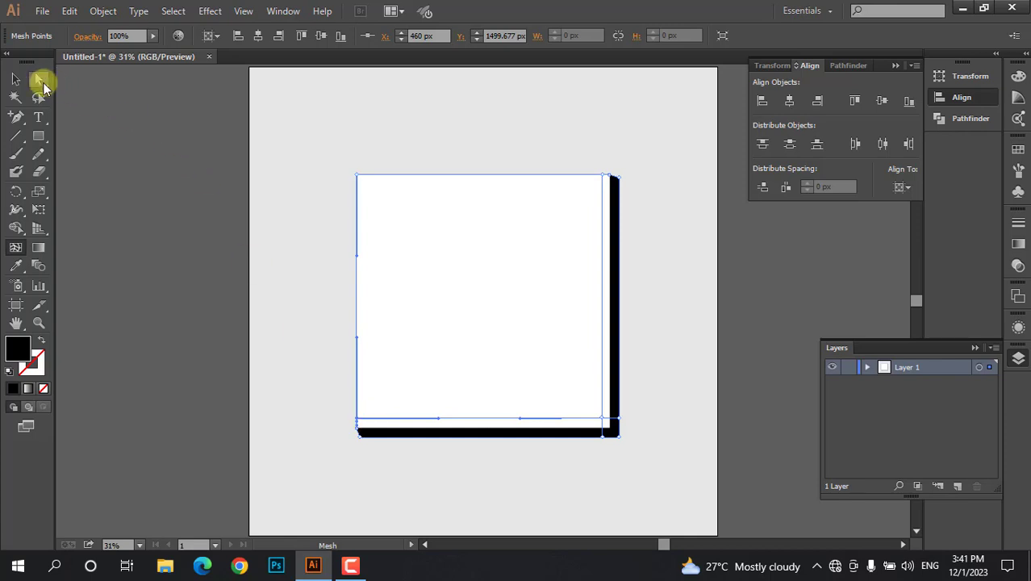
Set the opacity of the mesh points along the black shape's outer right and bottom edges and slanted ends to 0%.
click(38, 81)
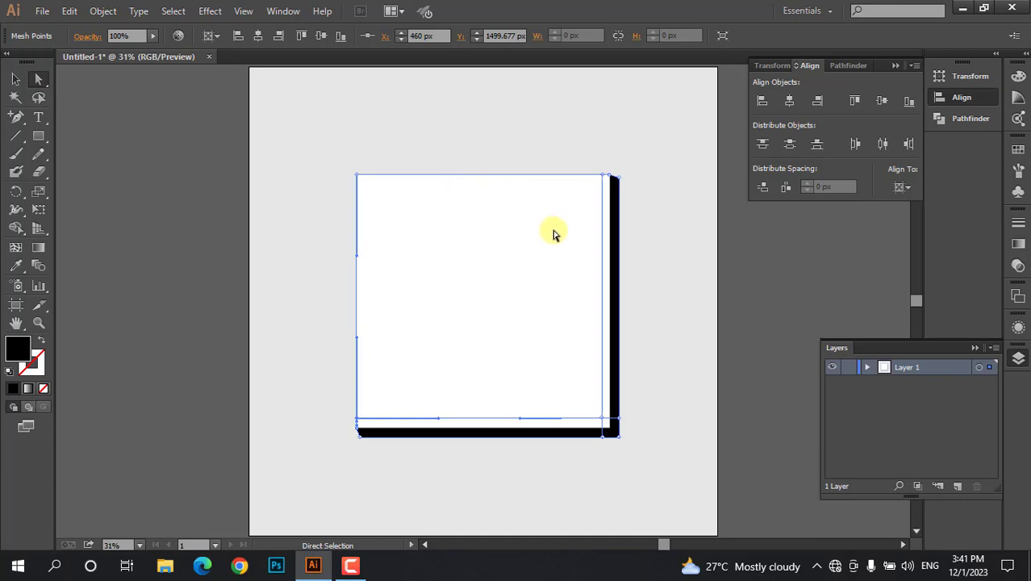
scroll(579, 226, up, 2)
scroll(579, 226, up, 1)
drag(691, 170, 640, 179)
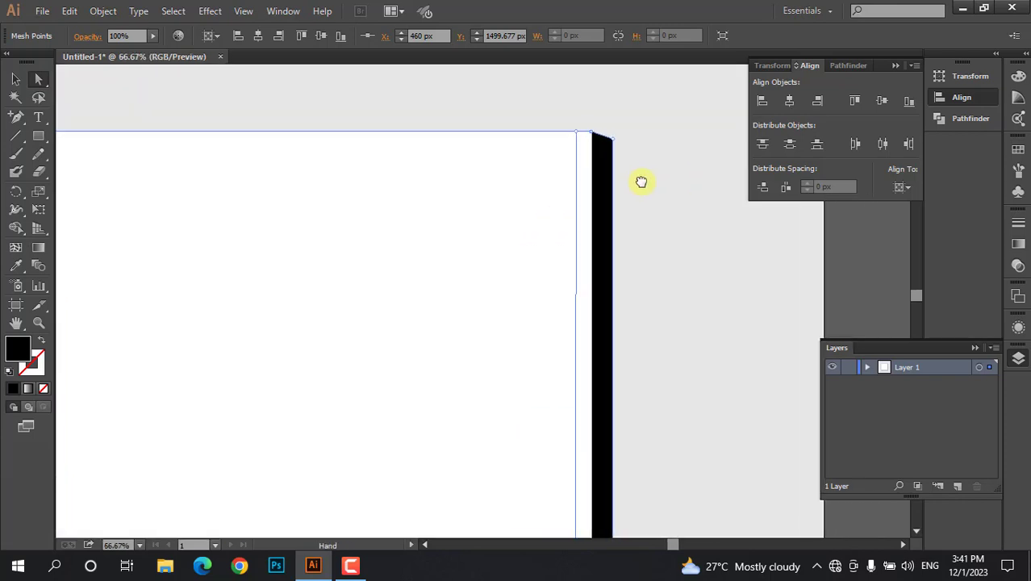
click(615, 143)
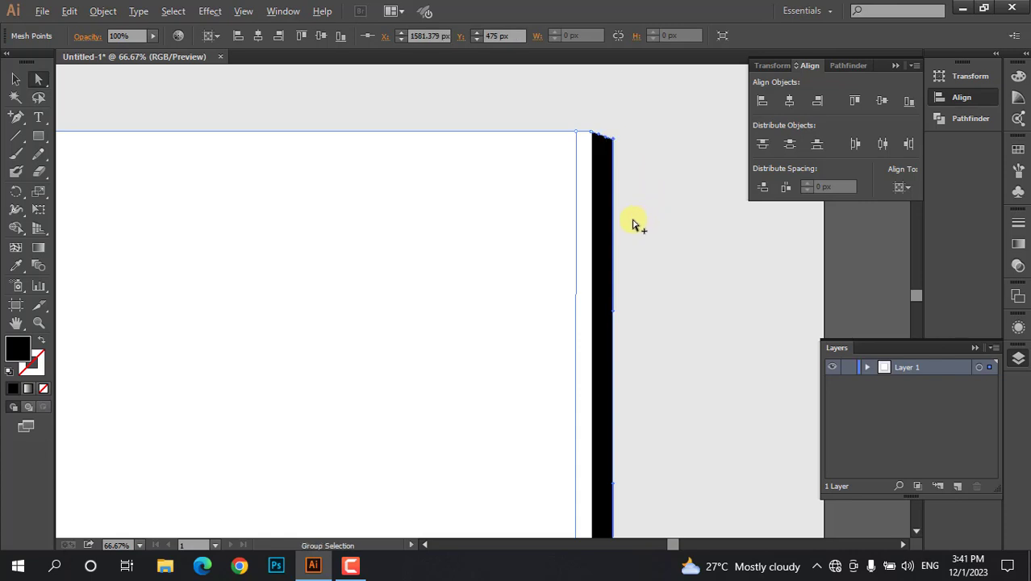
scroll(634, 225, down, 1)
scroll(669, 269, down, 5)
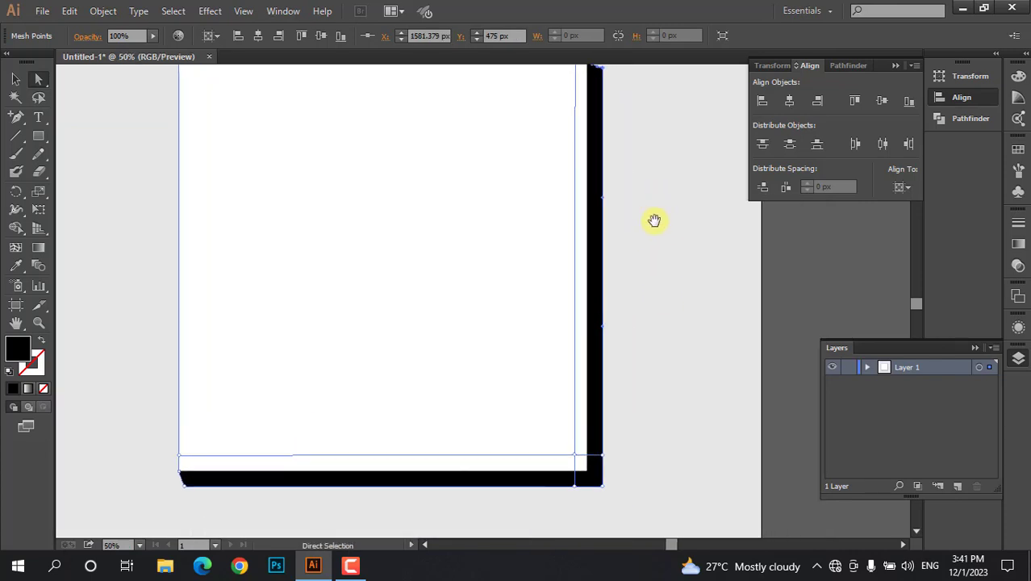
click(599, 460)
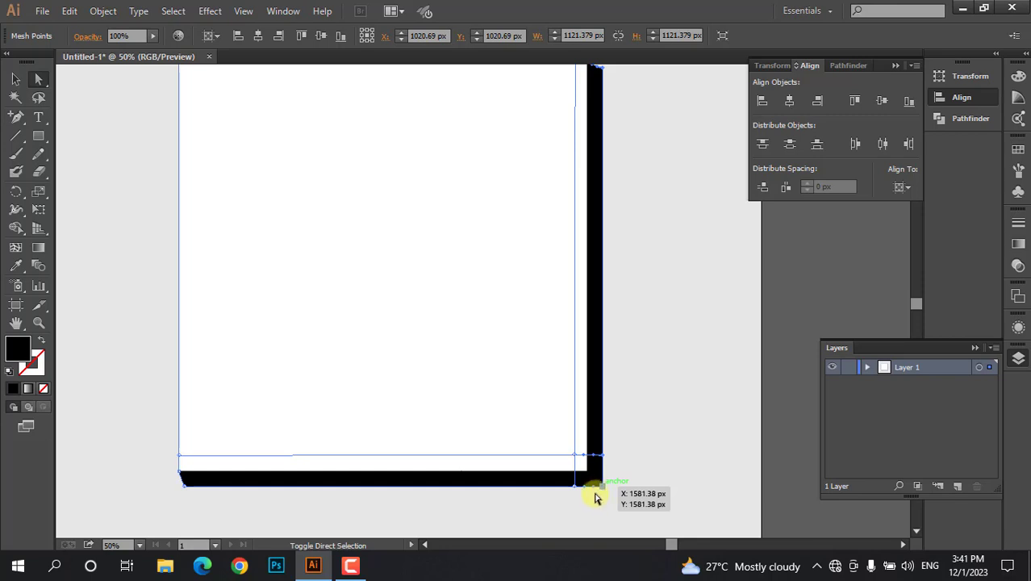
click(578, 487)
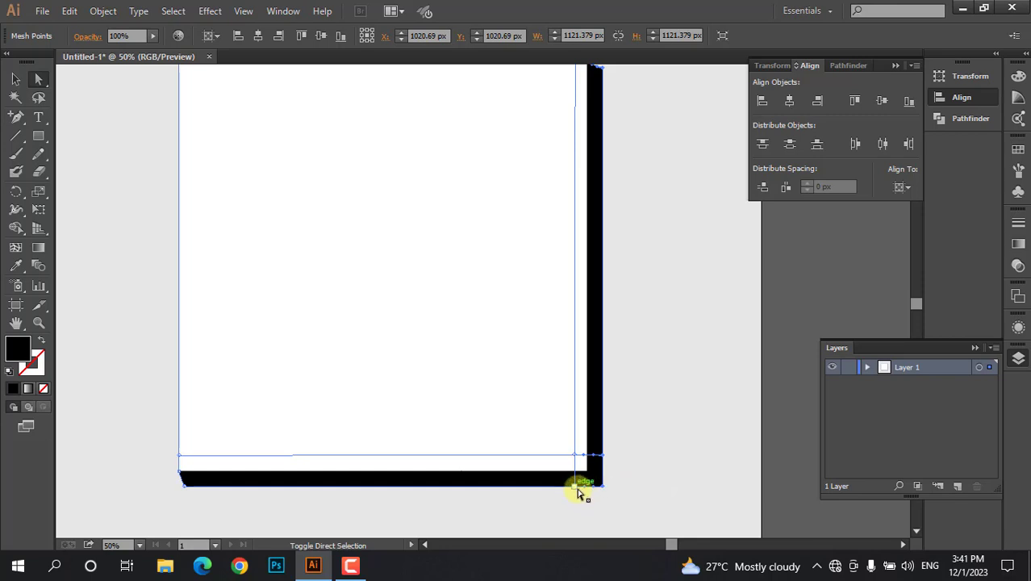
shift+click(184, 487)
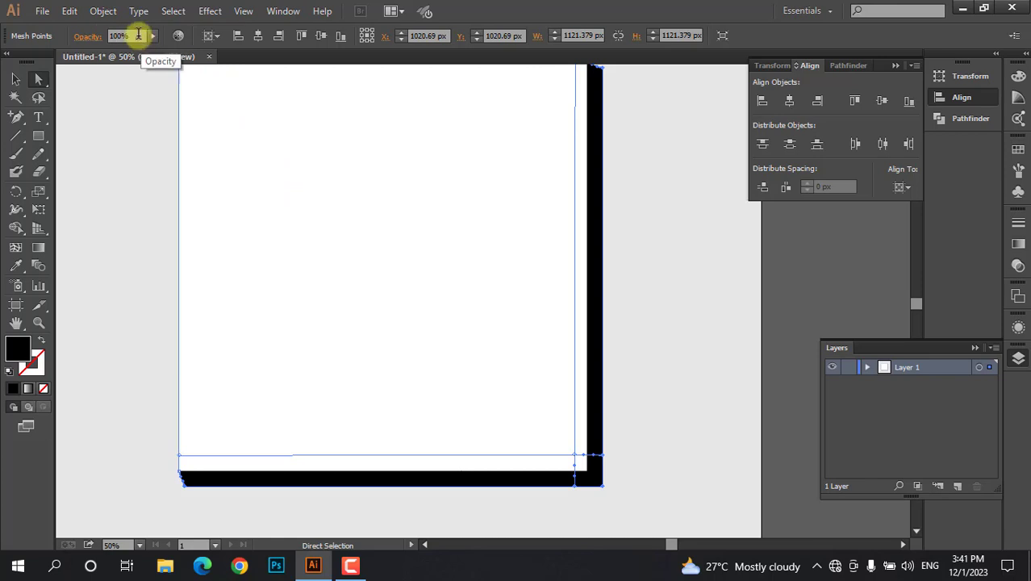
drag(135, 33, 113, 34)
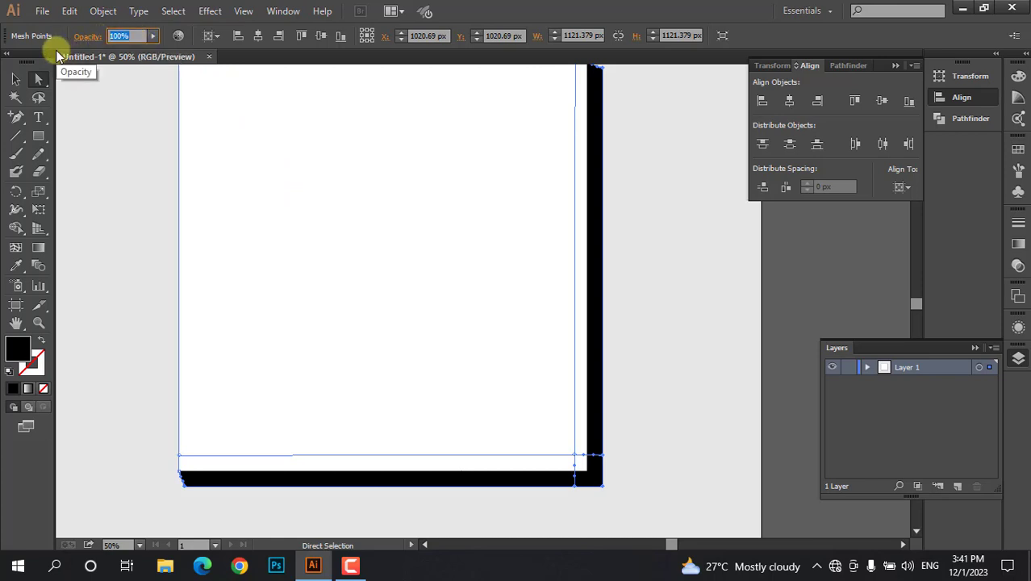
text(0)
key(Return)
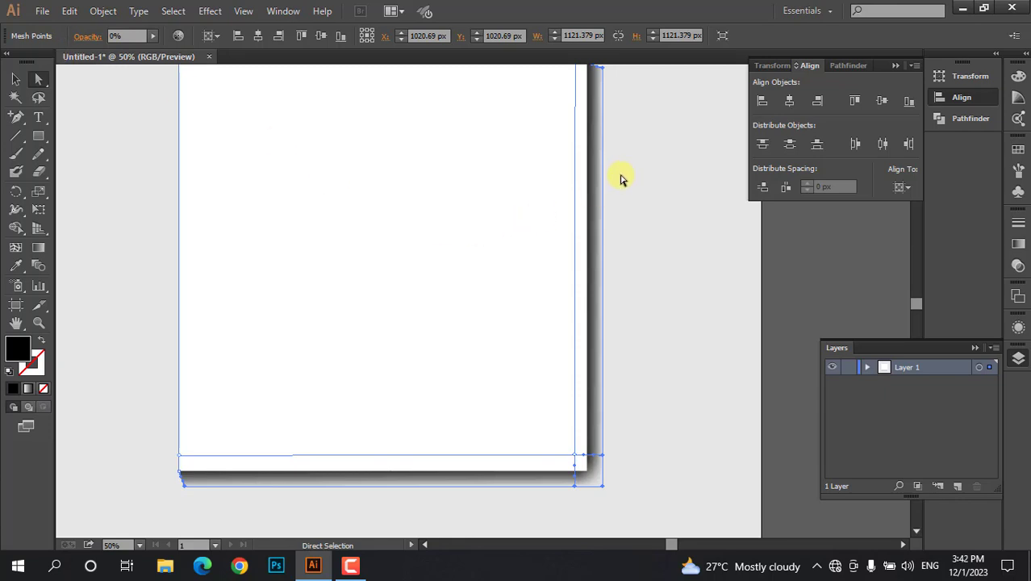
Set the opacity of the whole mesh shape behind the white square to 50% and deselect it.
scroll(628, 198, down, 1)
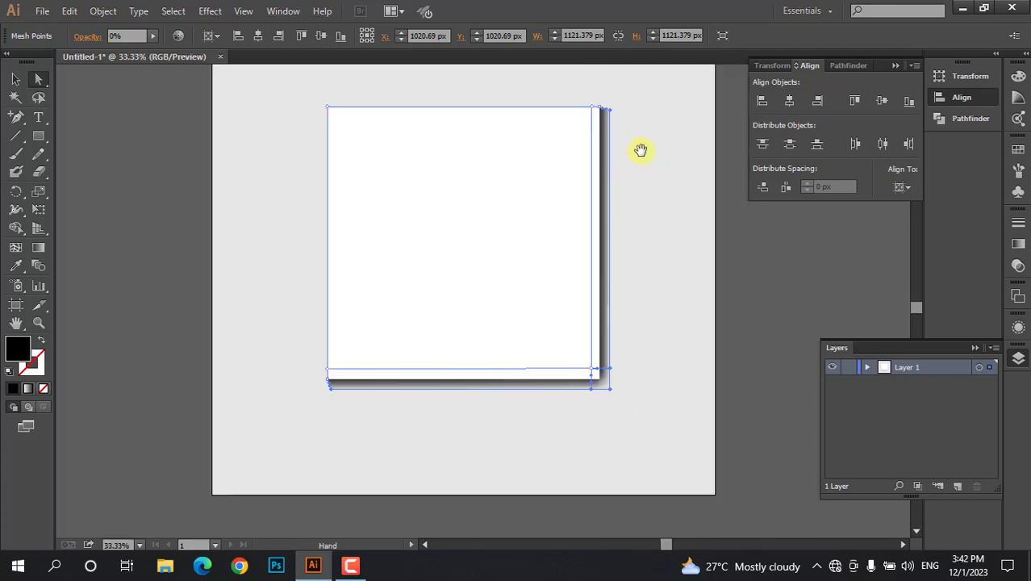
drag(641, 150, 618, 184)
key(v)
click(812, 307)
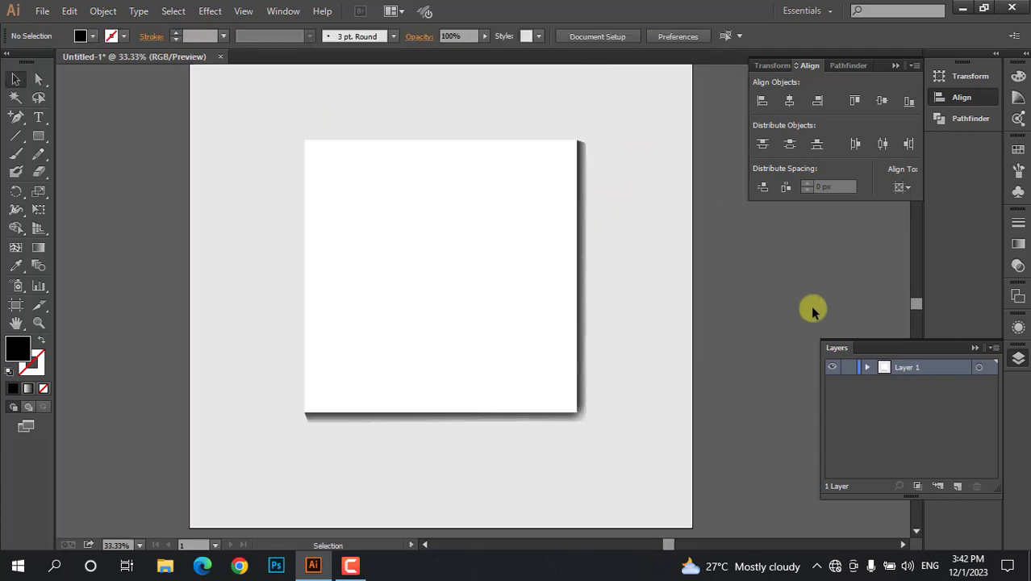
click(583, 301)
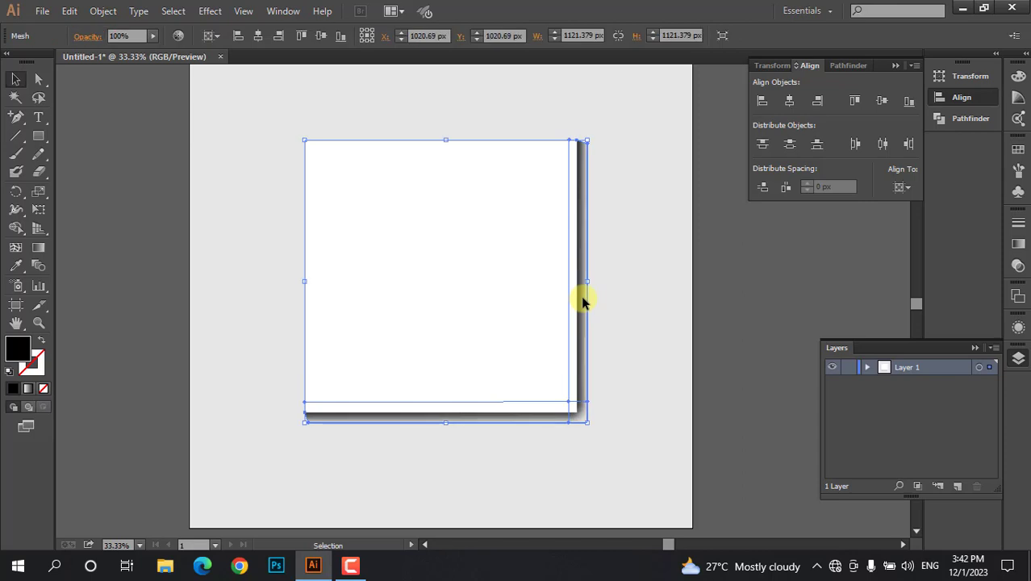
click(138, 35)
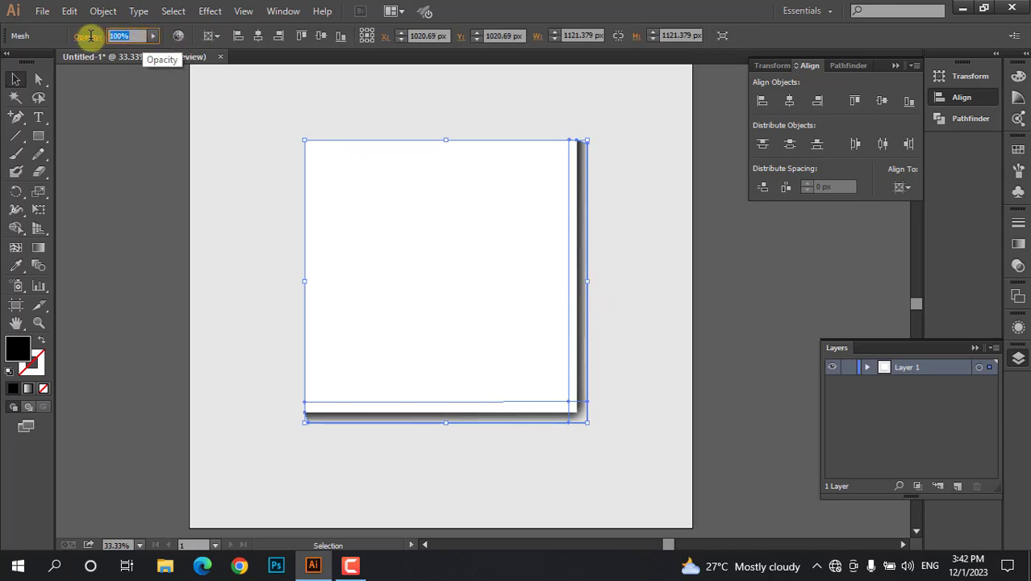
text(50)
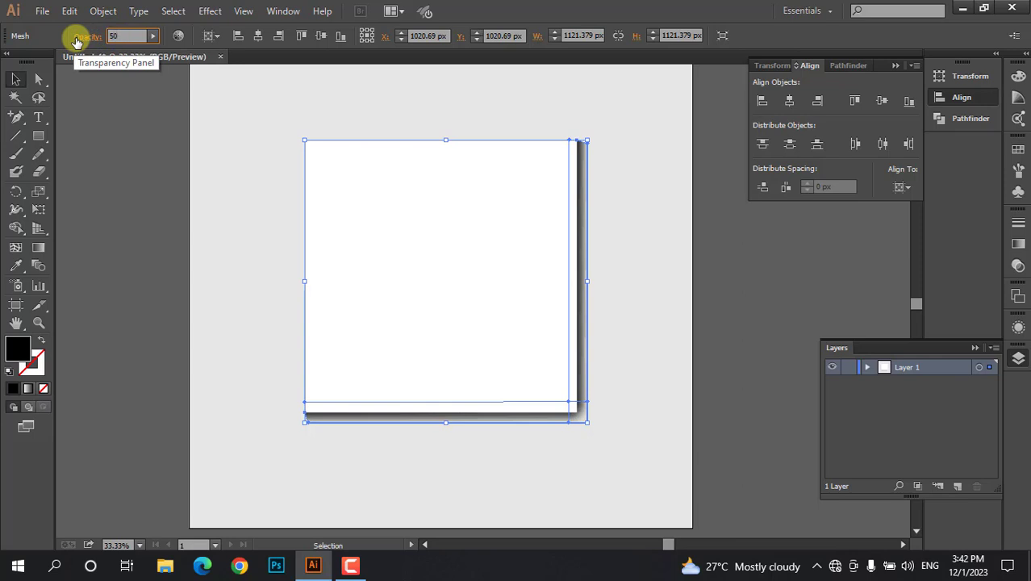
key(Return)
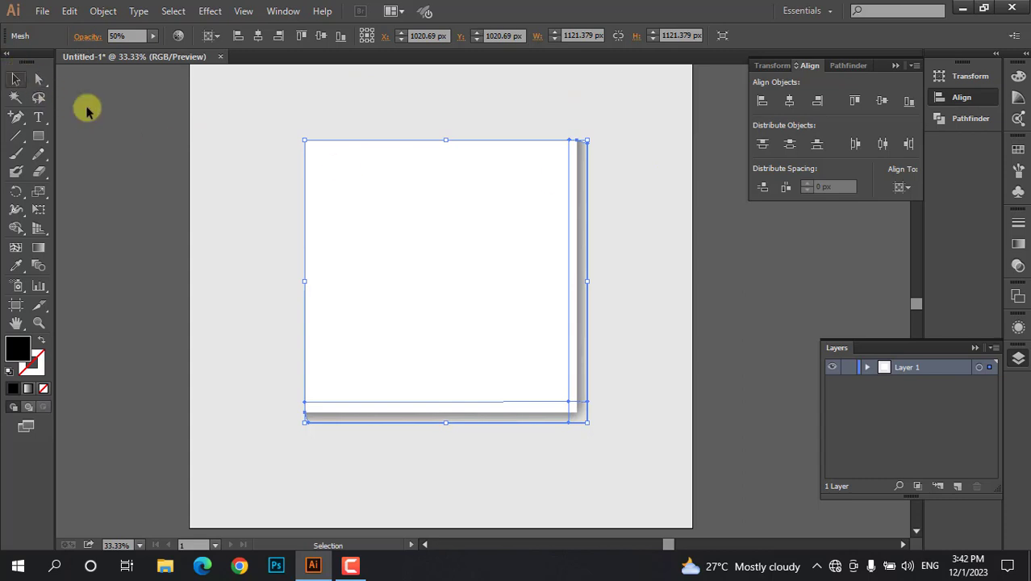
click(703, 274)
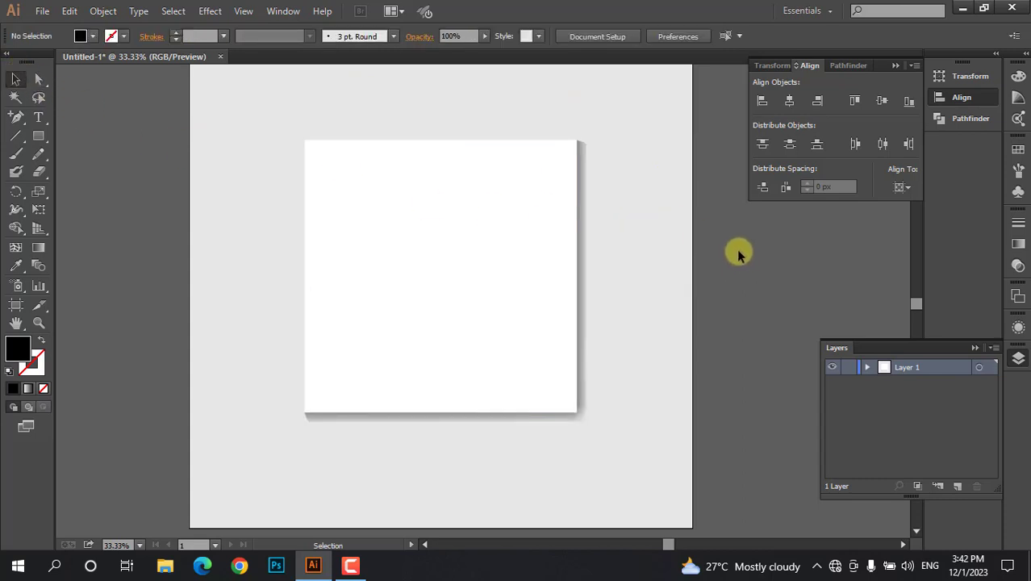
scroll(635, 300, down, 1)
drag(707, 210, 698, 214)
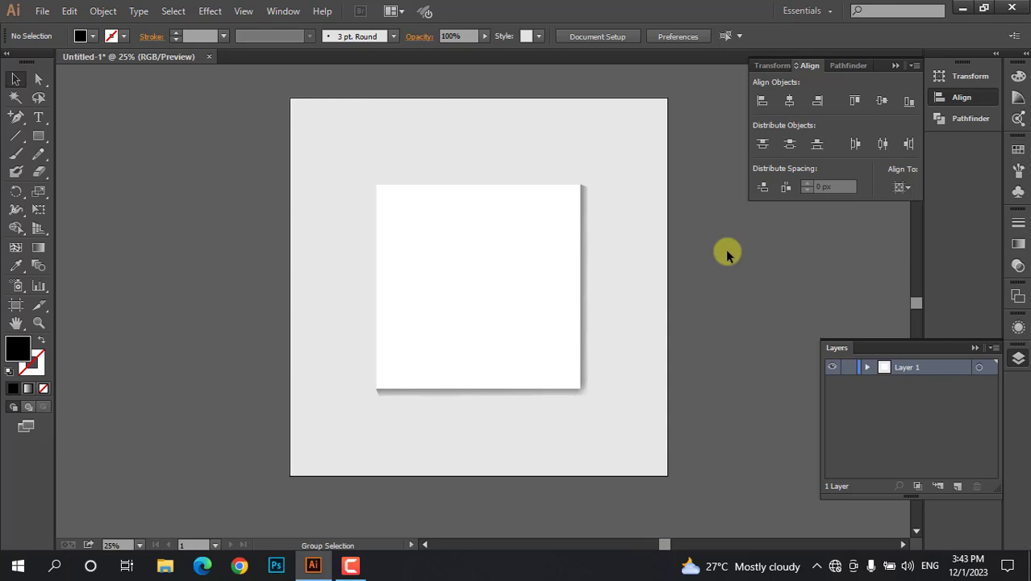
key(ctrl+a)
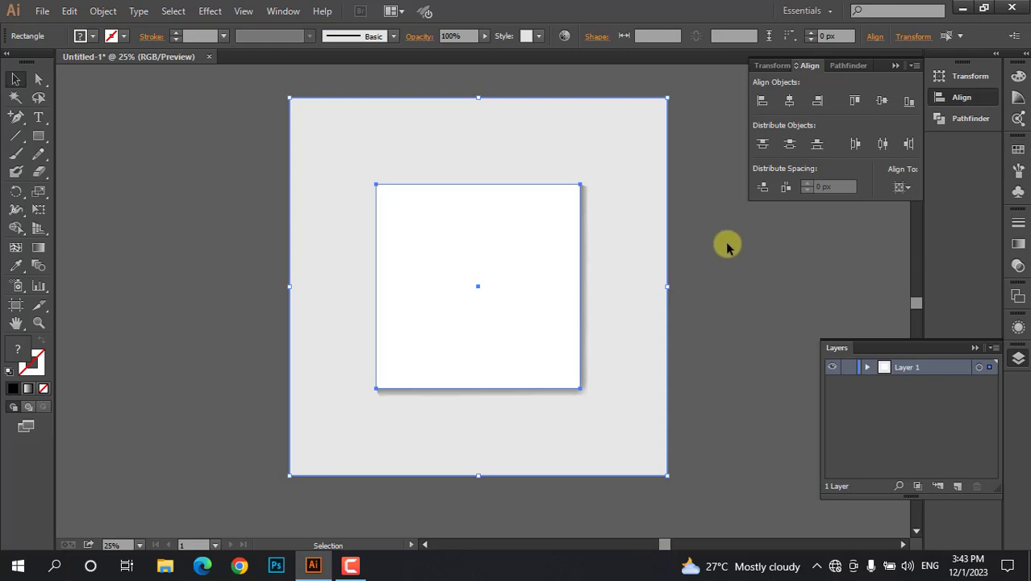
click(719, 287)
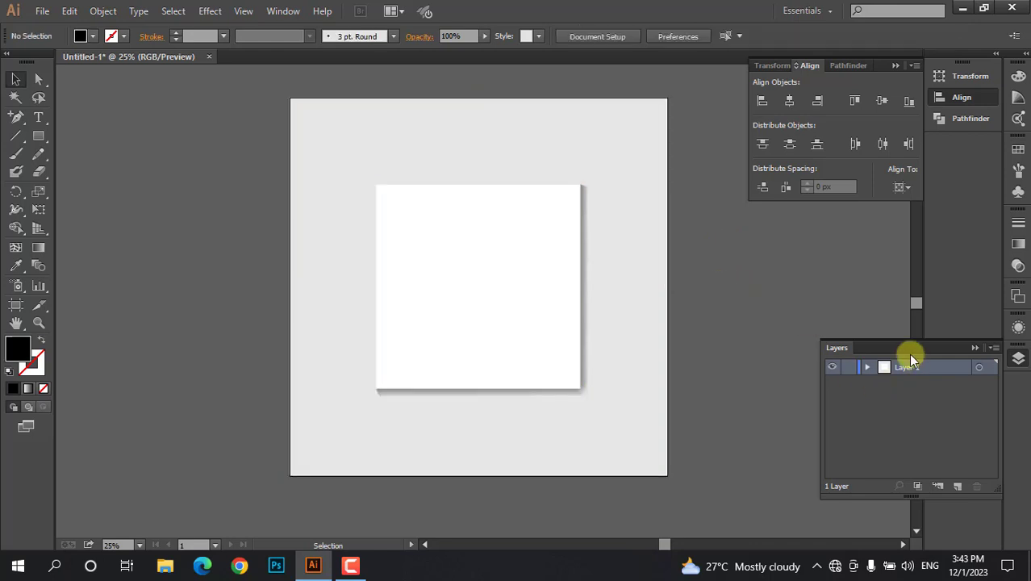
click(1020, 359)
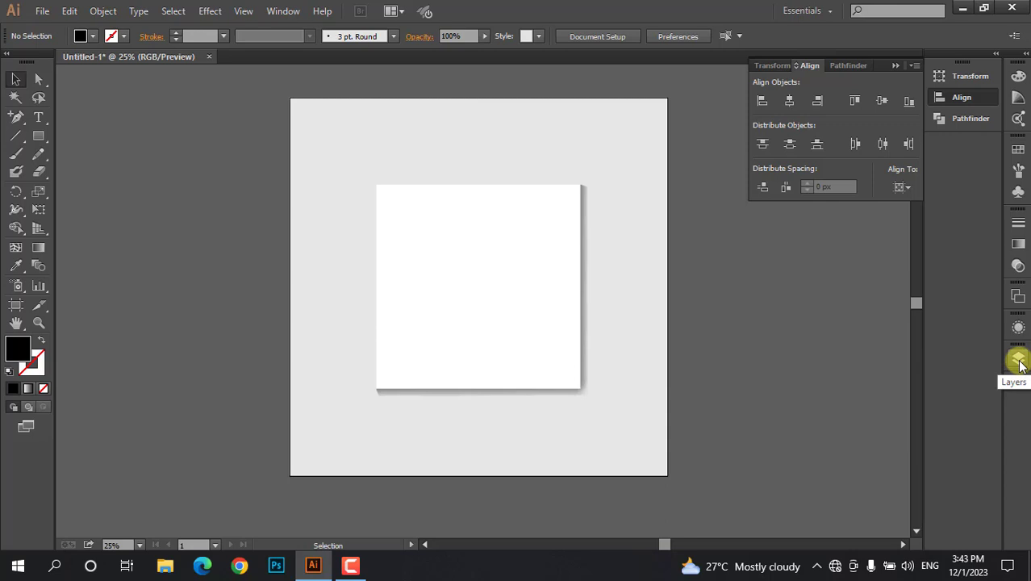
click(1019, 360)
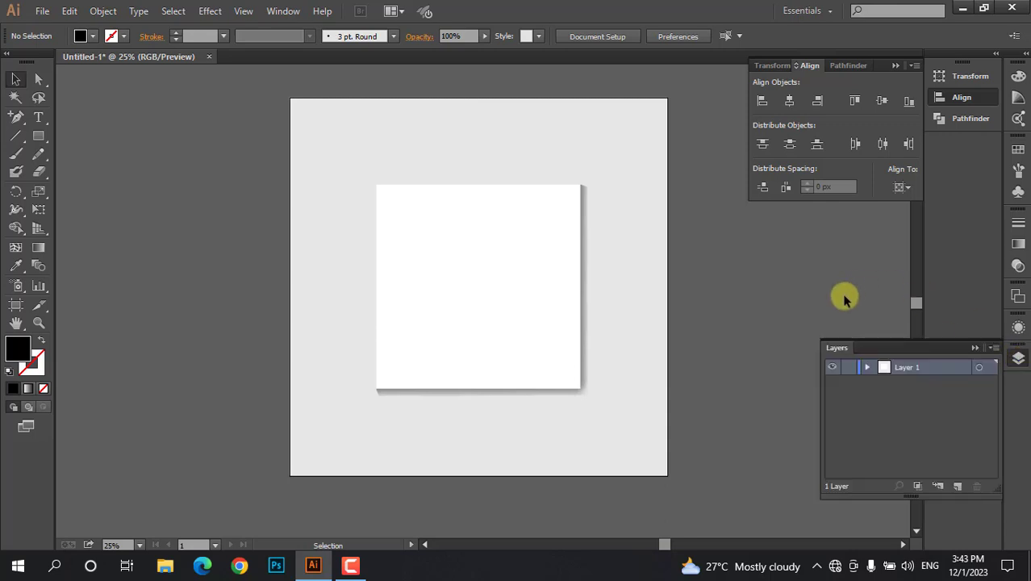
Expand Layer 1, identify the gray background rectangle by toggling its visibility, and rename it as BG.
click(868, 368)
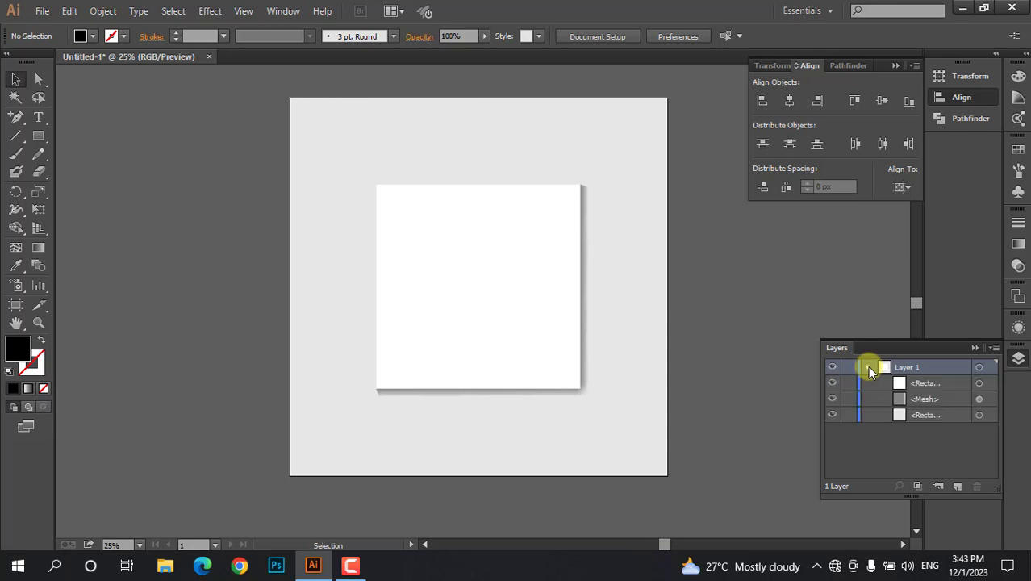
click(832, 416)
click(832, 416)
click(832, 416)
click(832, 416)
click(833, 415)
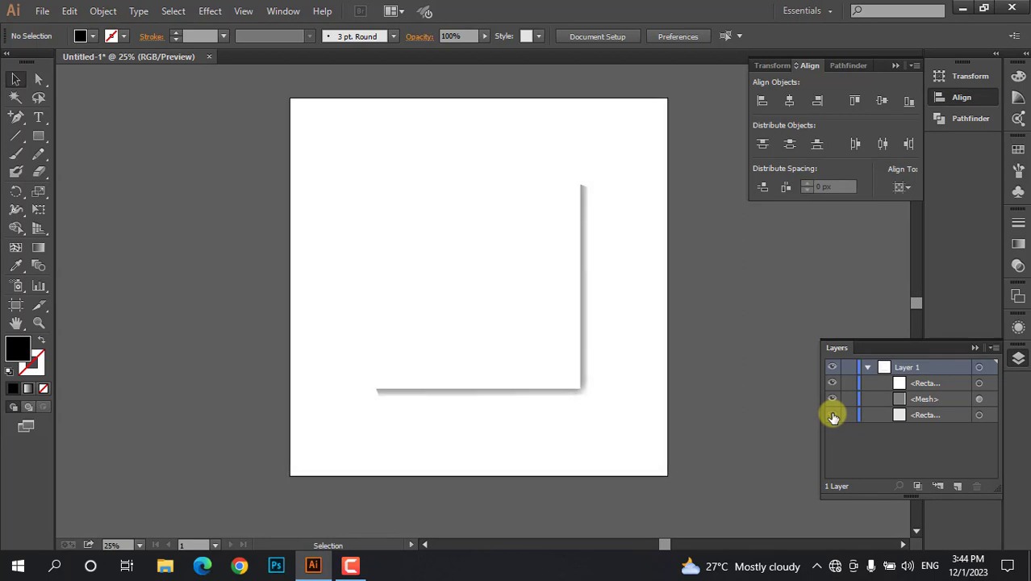
click(832, 415)
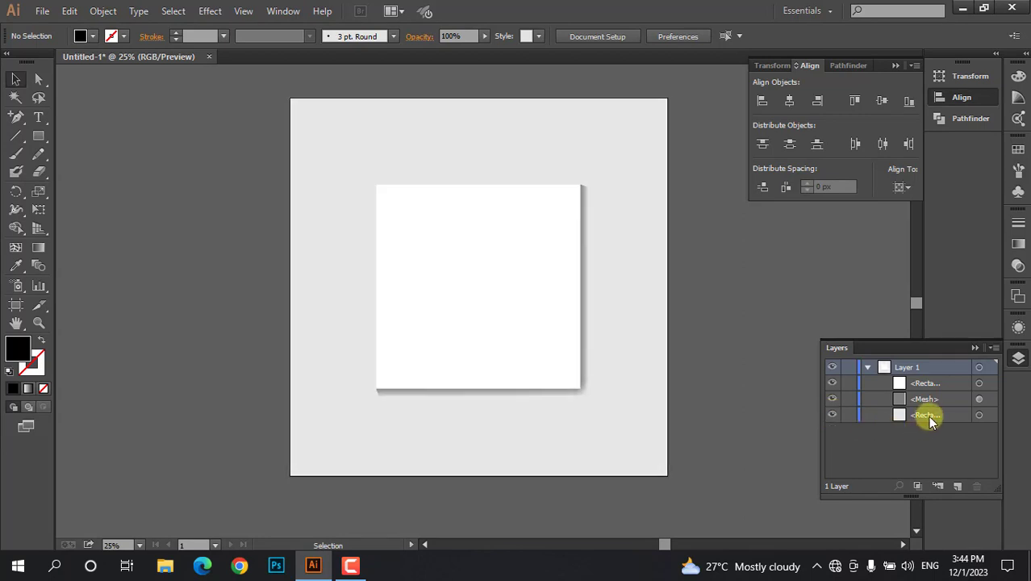
double_click(928, 415)
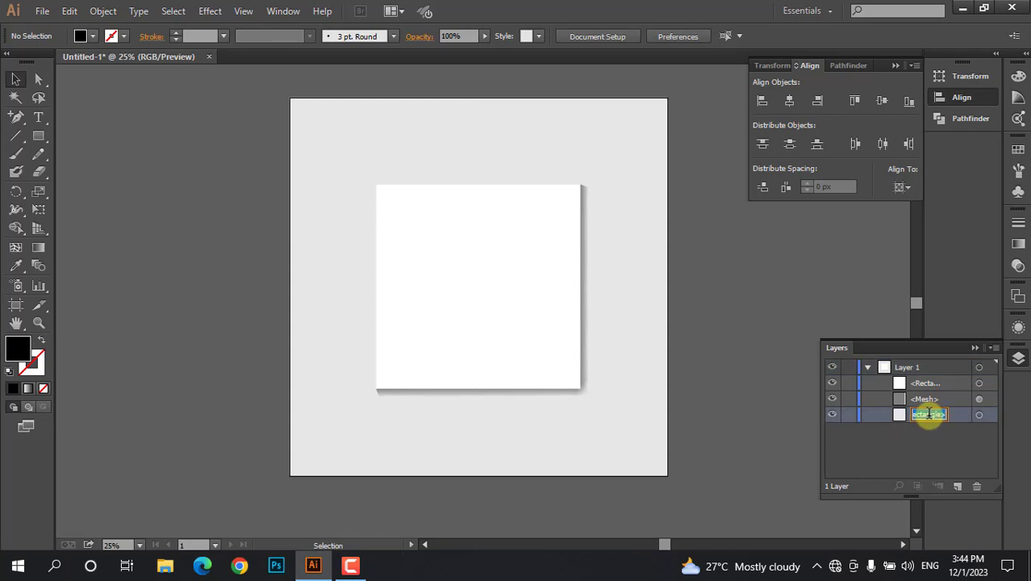
text(BG)
key(Return)
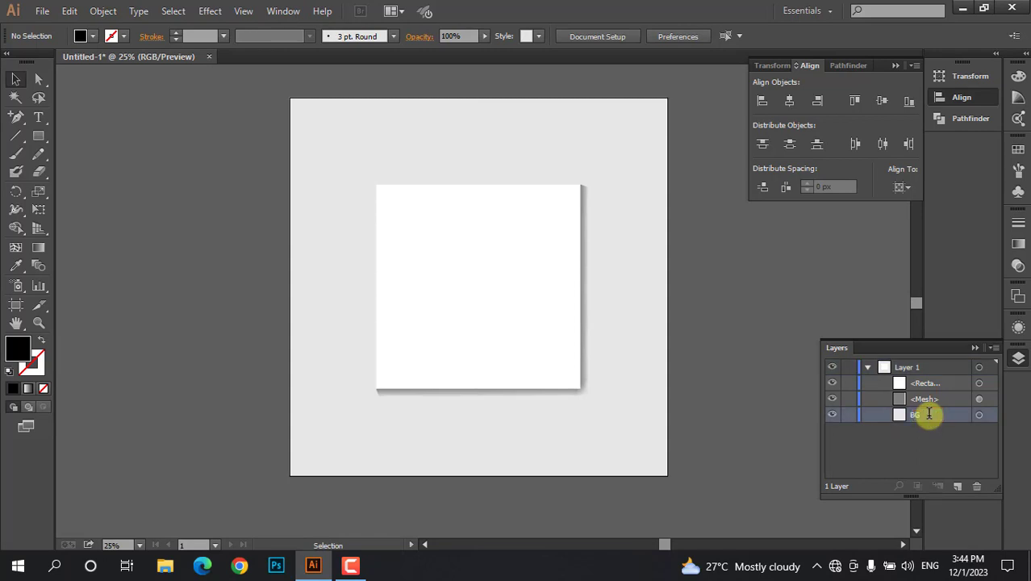
Check the mesh object by toggling its visibility and rename it as Shadow.
click(832, 399)
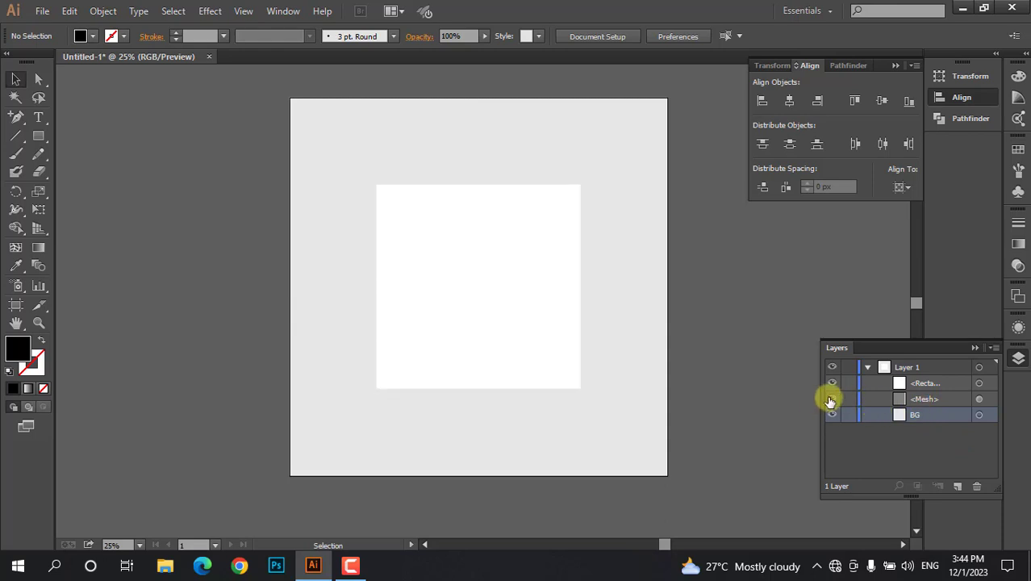
click(831, 400)
click(831, 400)
click(831, 399)
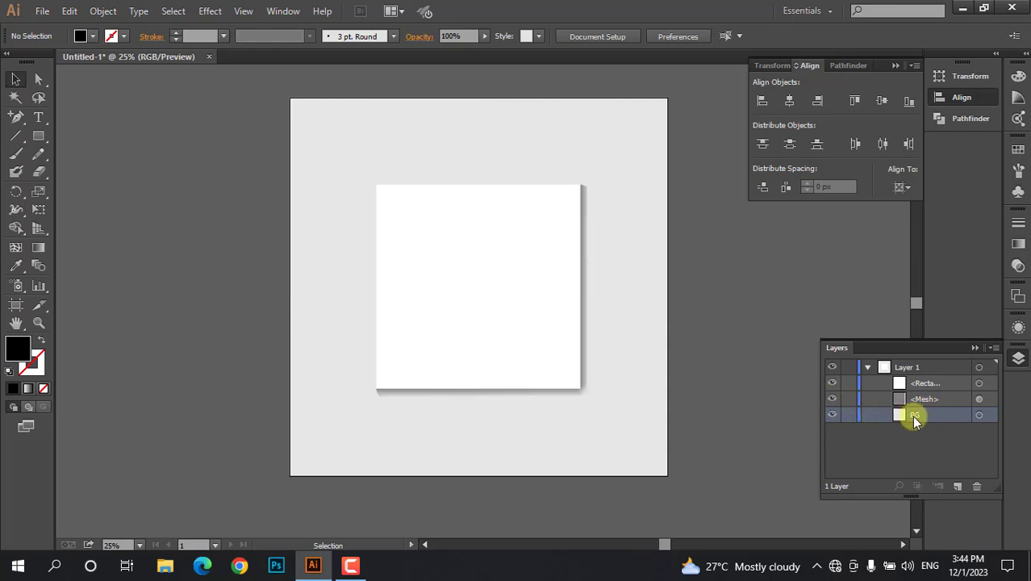
double_click(927, 400)
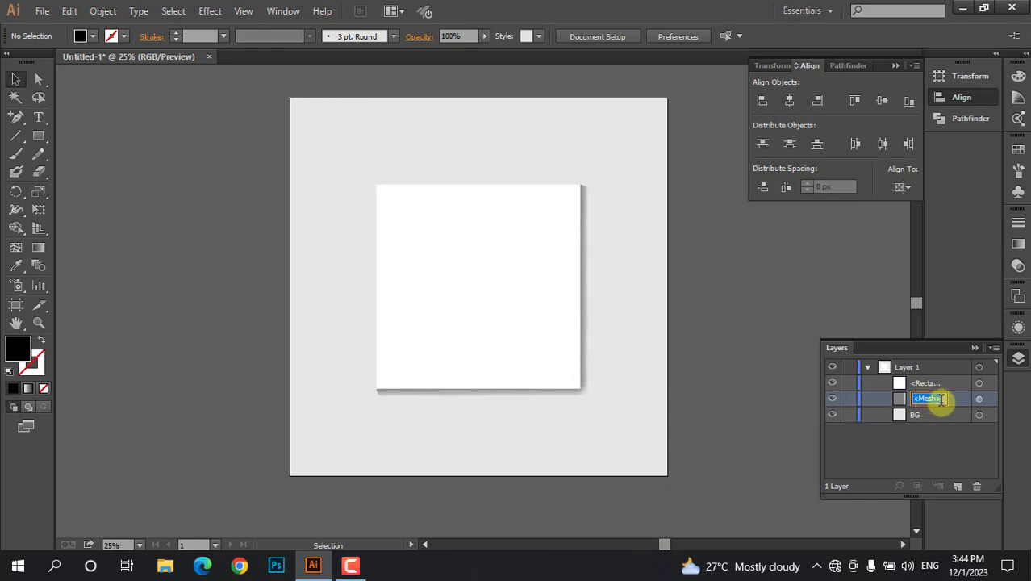
text(Shadow)
key(Return)
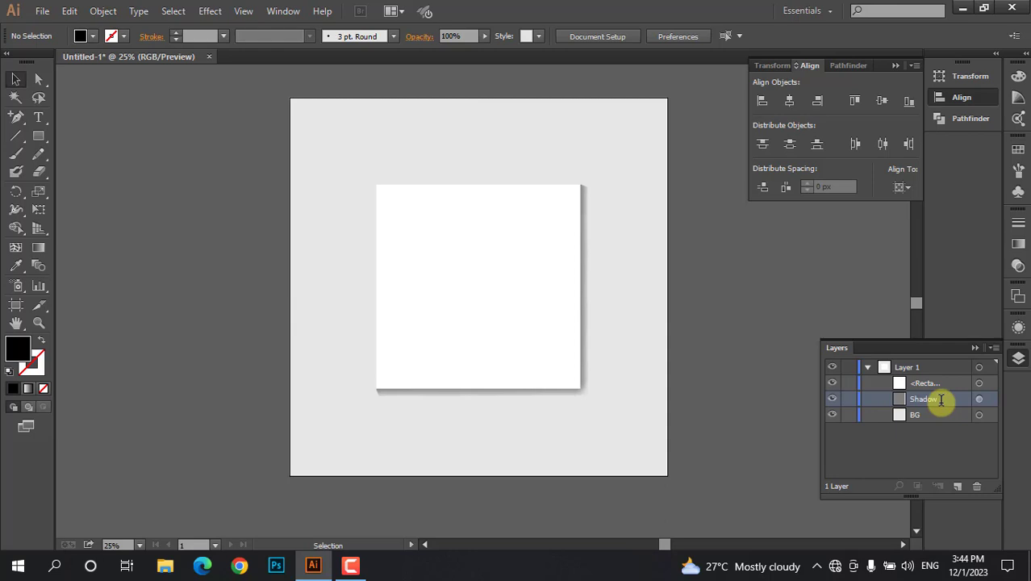
Check the white square by toggling its visibility and rename its object as Place design.
click(832, 384)
click(833, 383)
double_click(929, 383)
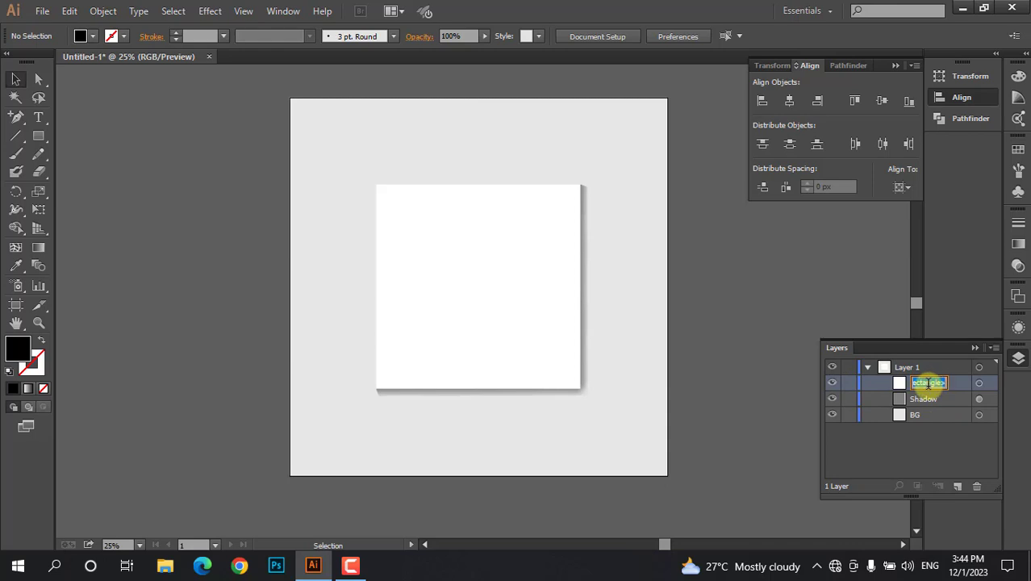
text(Place design)
key(Return)
Collapse Layer 1 and rename it as Mockup.
click(867, 368)
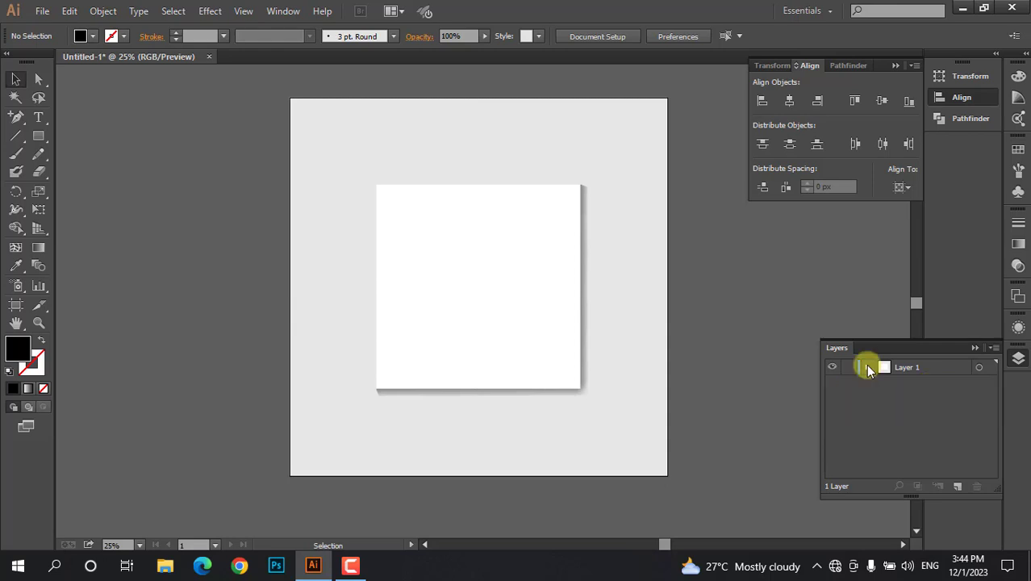
click(920, 367)
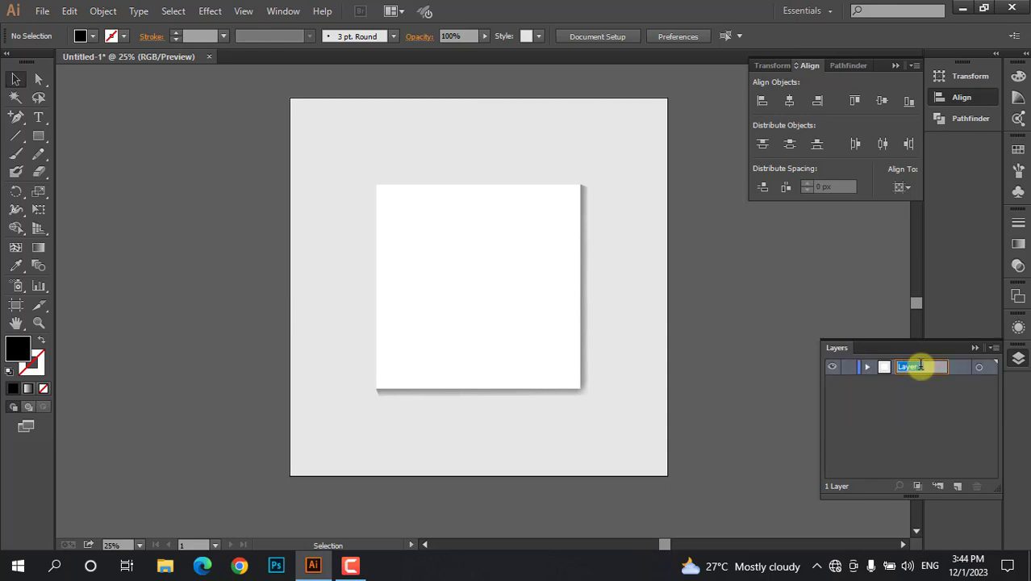
text(Mock)
key(Return)
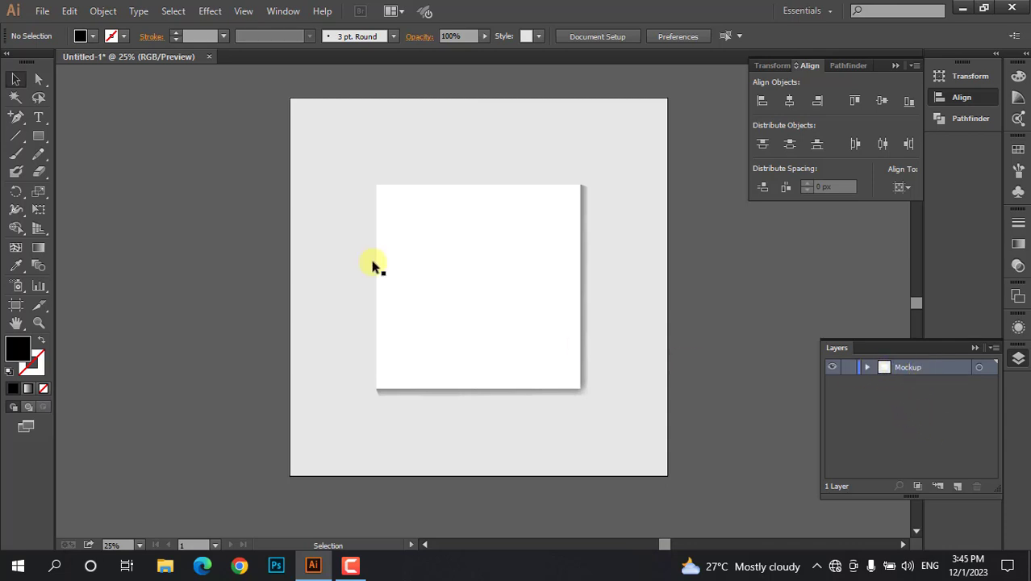
Select the background, shadow and white square together and group them.
drag(228, 98, 686, 489)
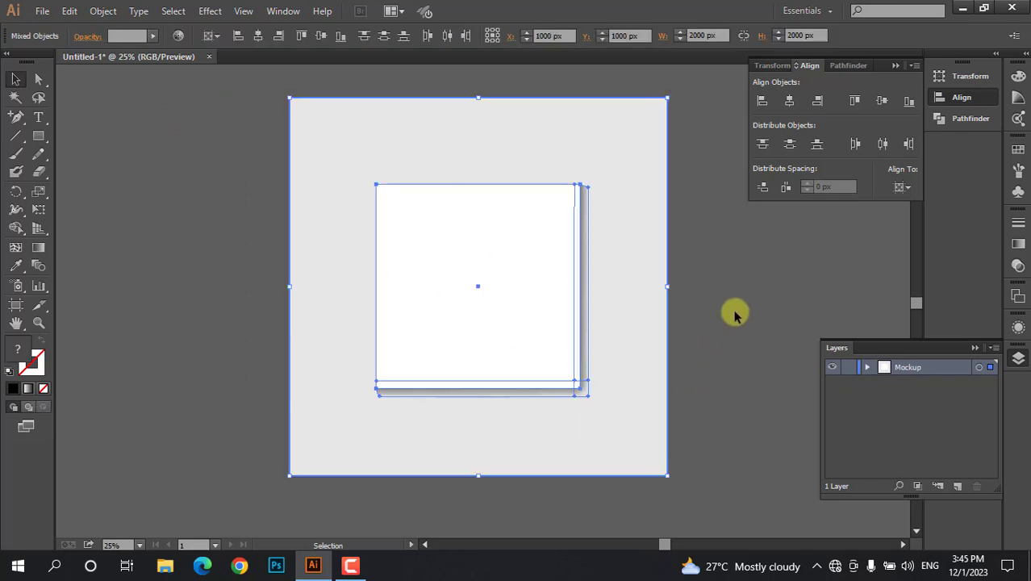
key(a)
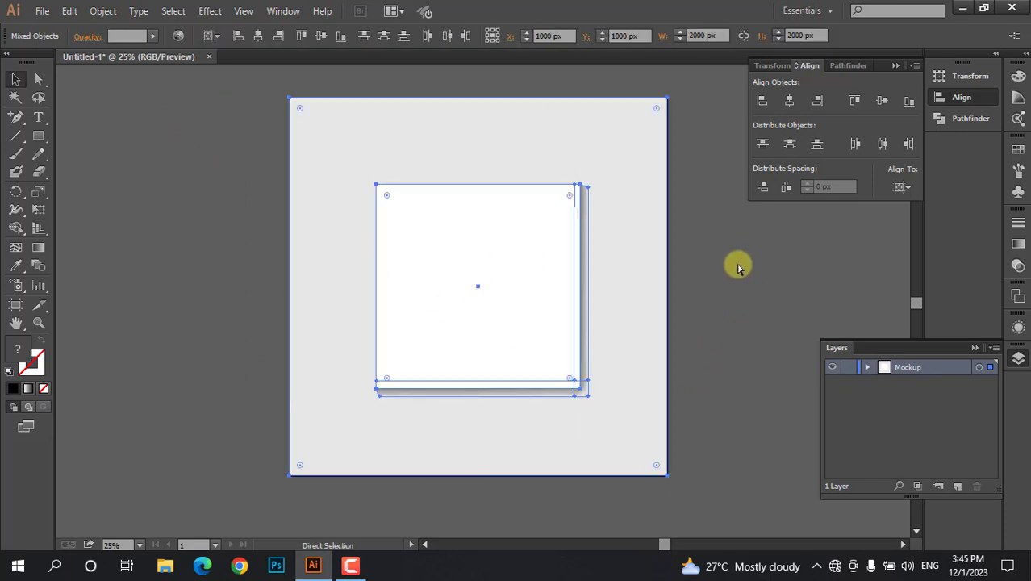
key(ctrl+g)
key(v)
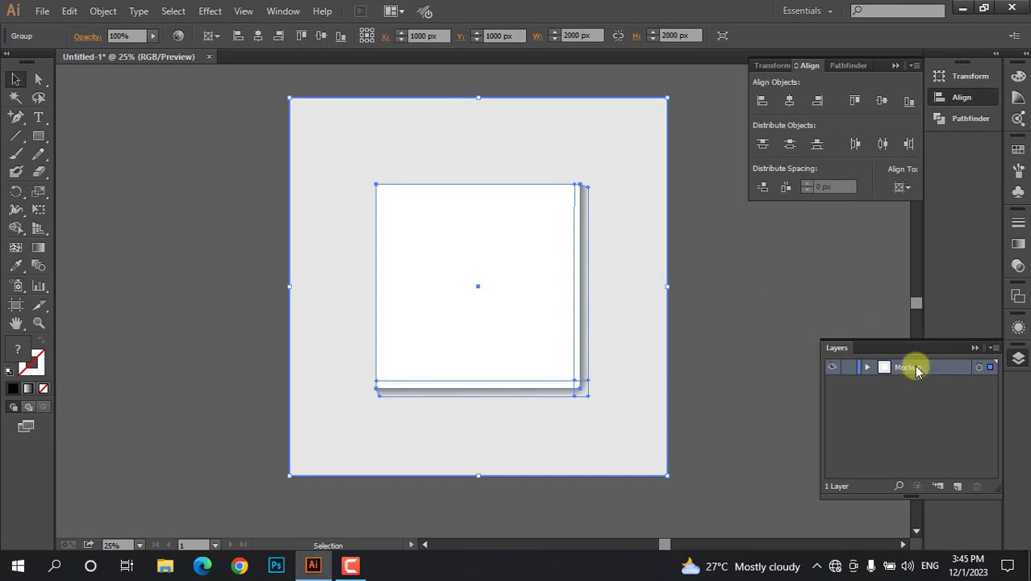
Duplicate the Mockup layer, rename the copy as Mockup Object, and deselect the artwork.
drag(918, 370, 961, 489)
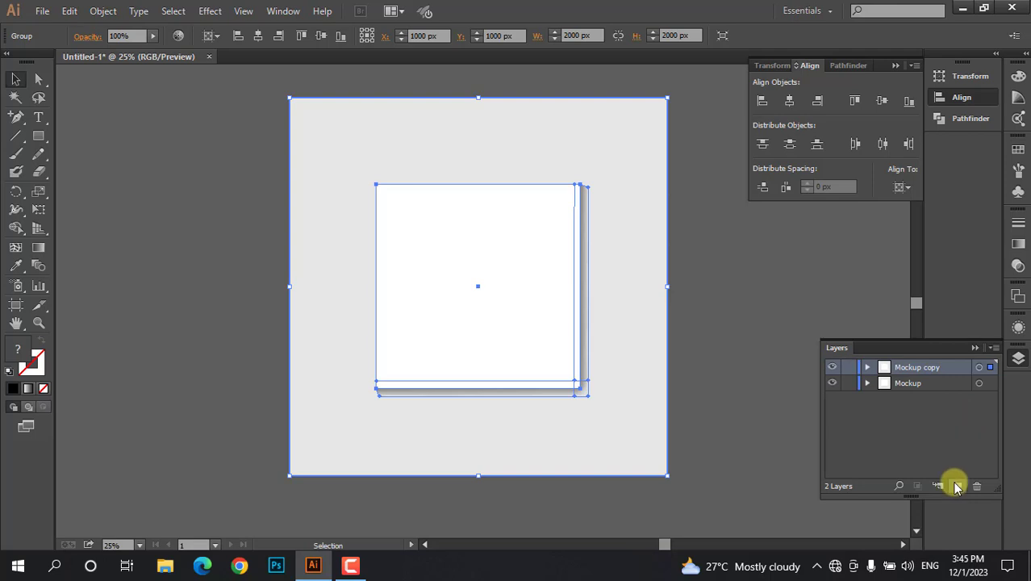
double_click(943, 368)
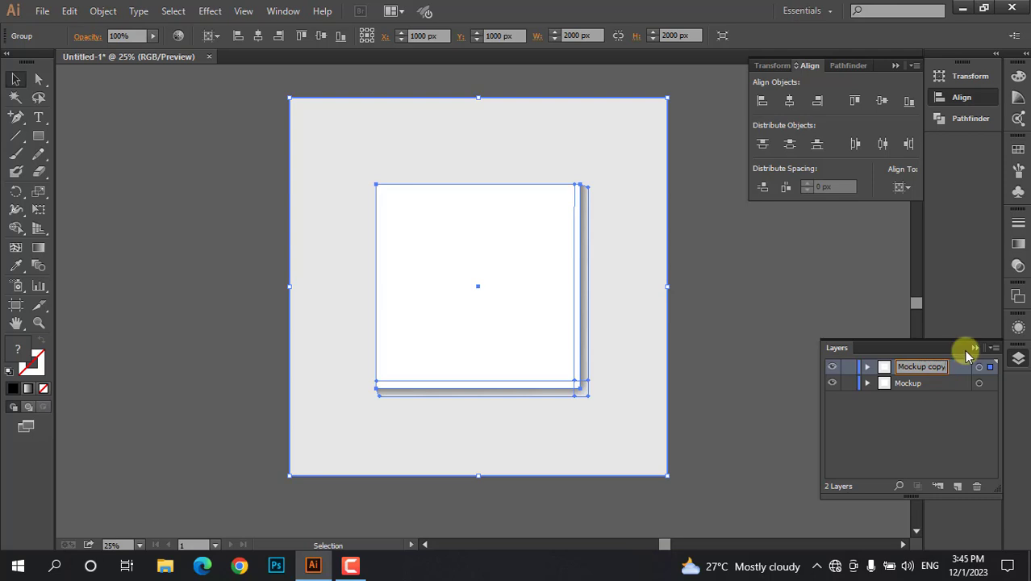
key(BackSpace)
key(BackSpace)
key(BackSpace)
key(BackSpace)
key(BackSpace)
text(Object)
key(Return)
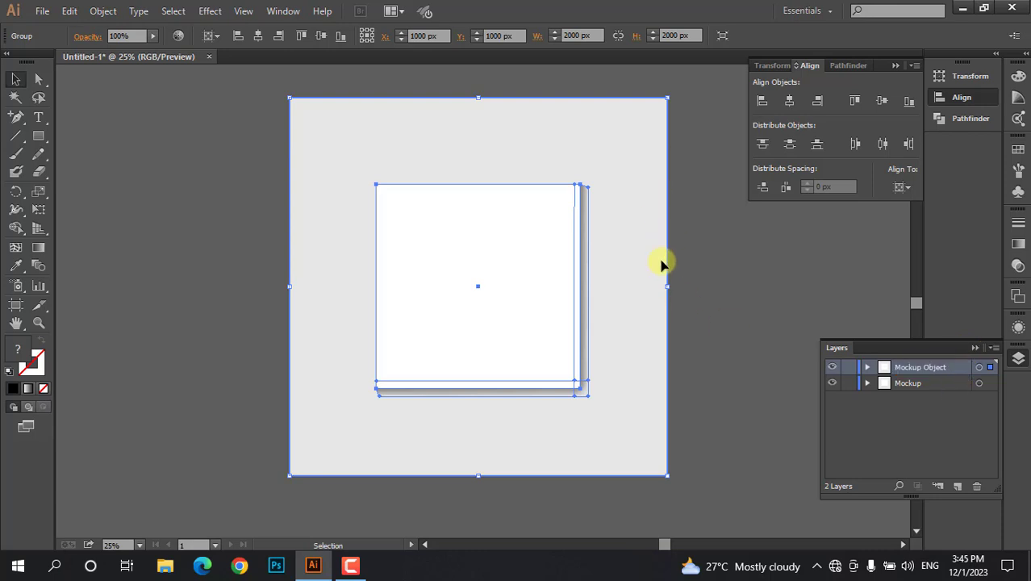
click(757, 284)
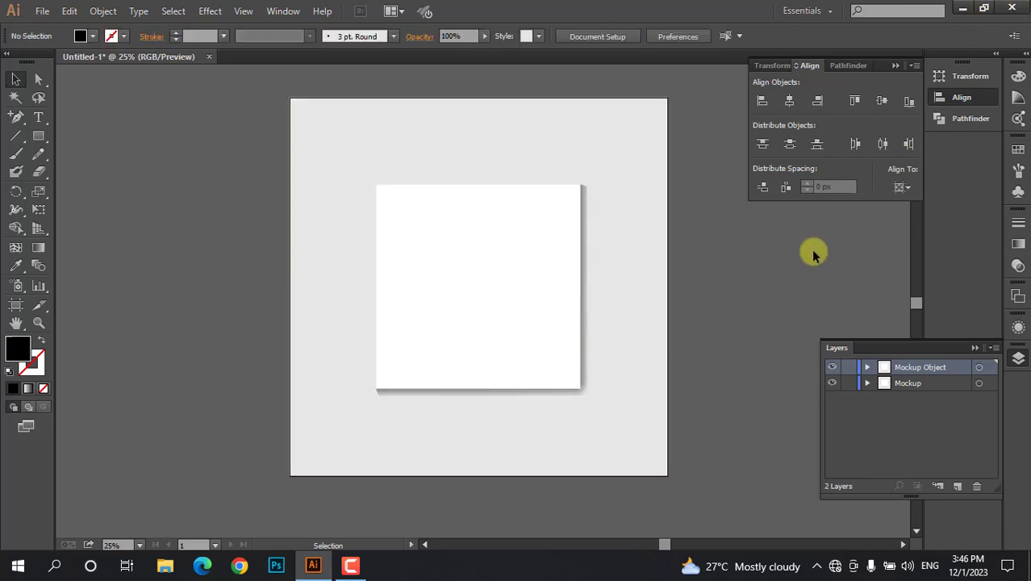
Place the pink Shopmall voucher image exactly over the white square, embed it in the document and deselect it.
drag(991, 23, 357, 382)
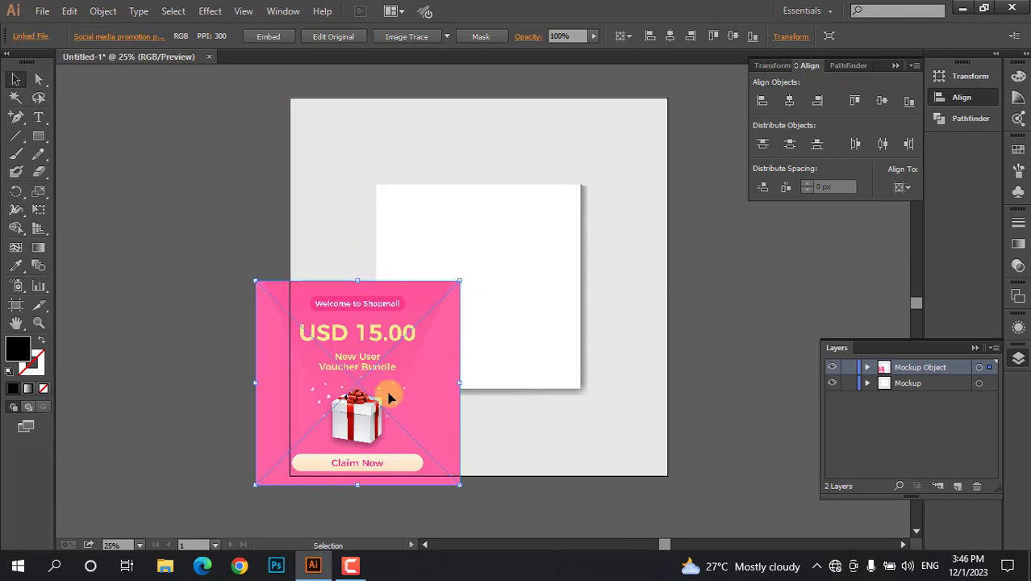
drag(391, 385, 512, 286)
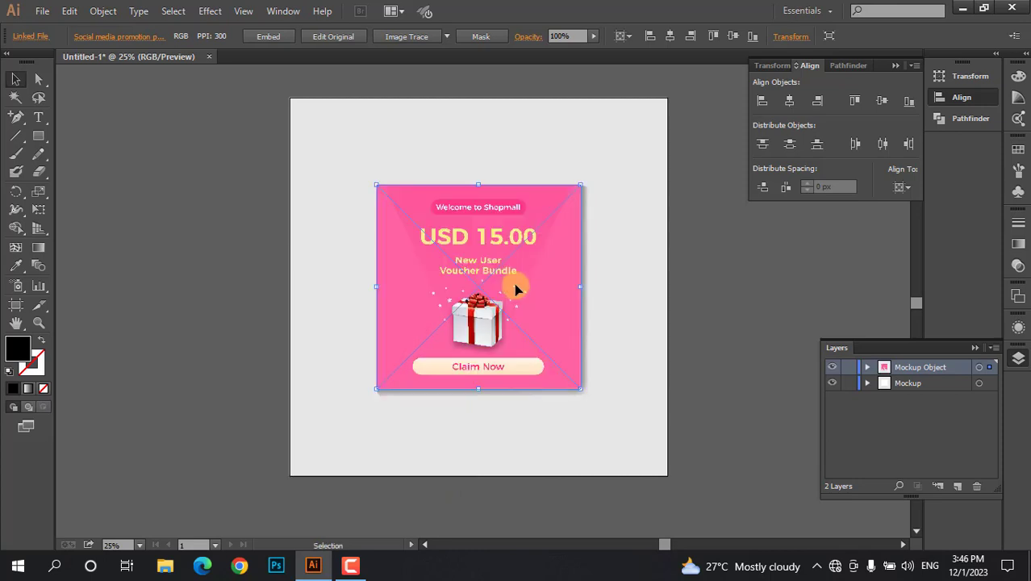
click(270, 38)
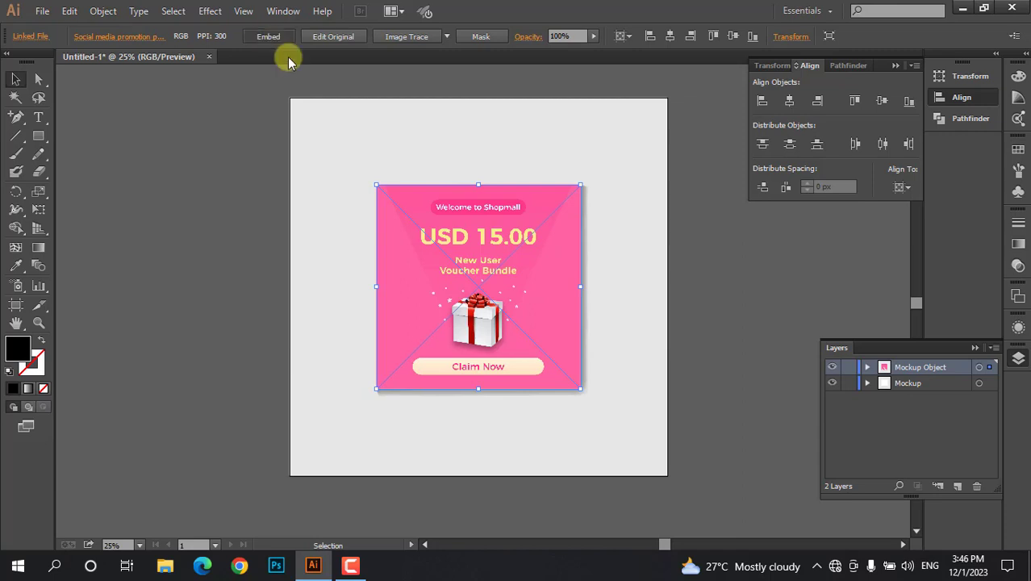
click(746, 304)
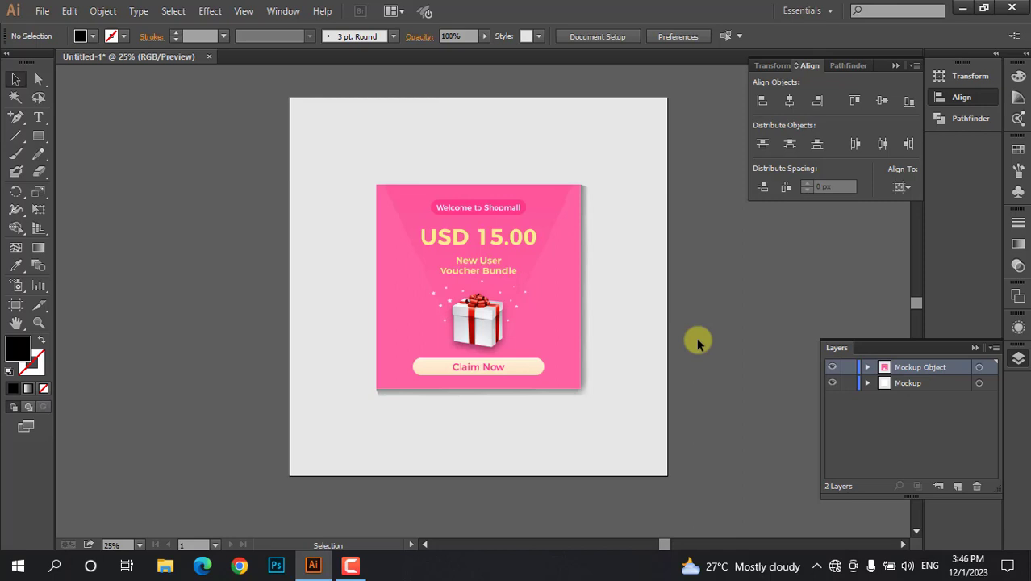
scroll(610, 368, up, 1)
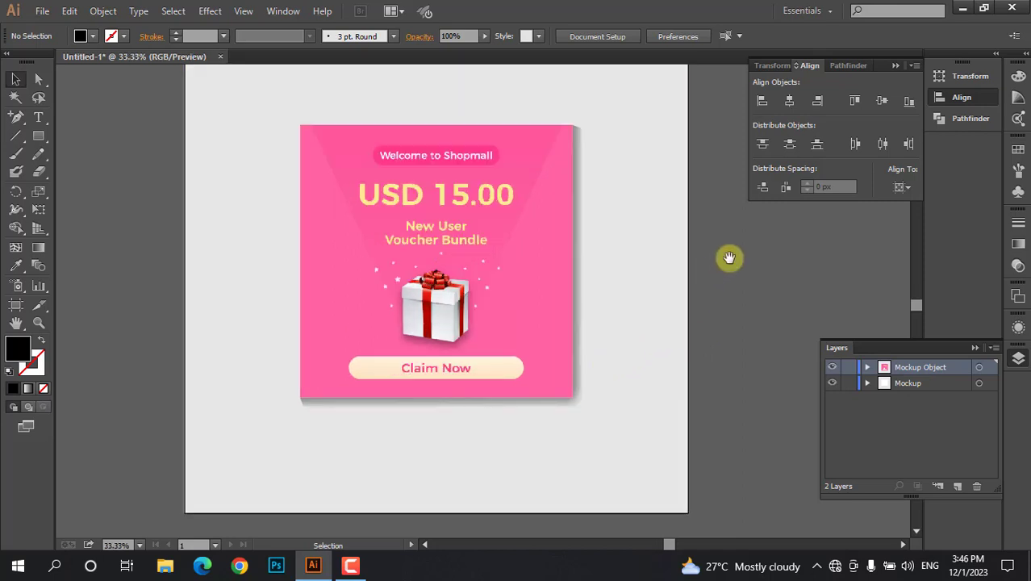
drag(727, 259, 741, 293)
scroll(737, 261, down, 1)
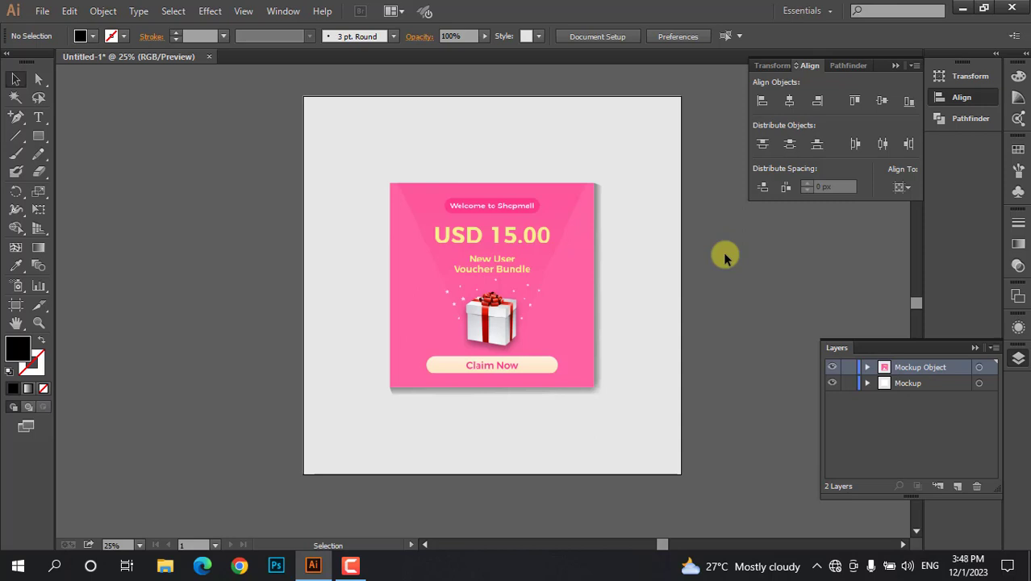
click(352, 567)
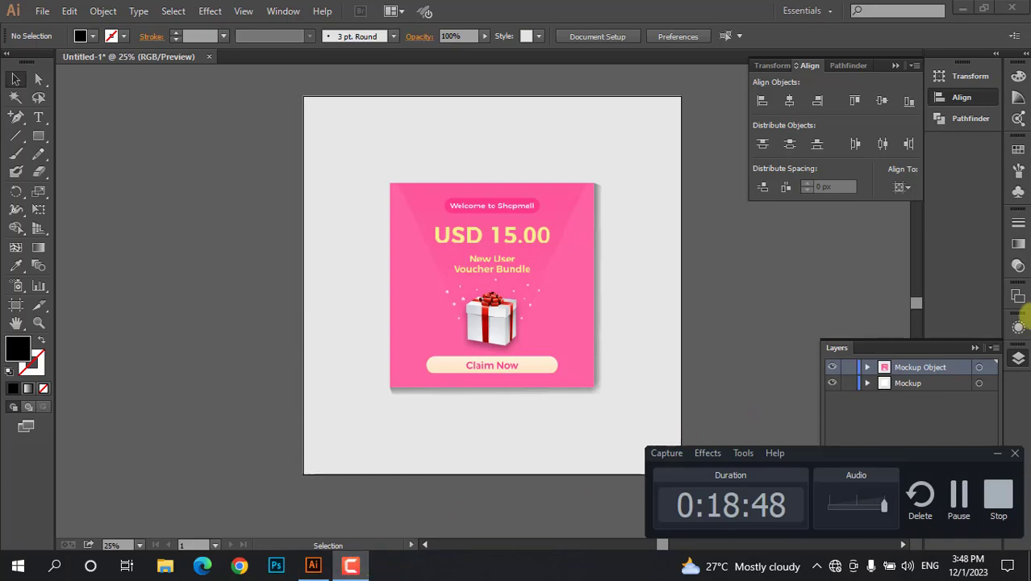
click(998, 495)
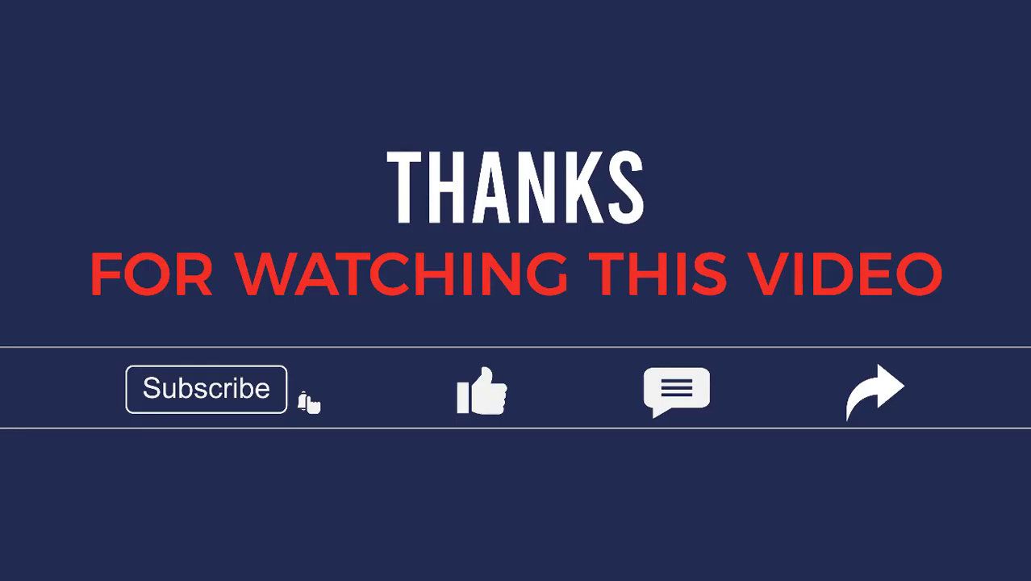